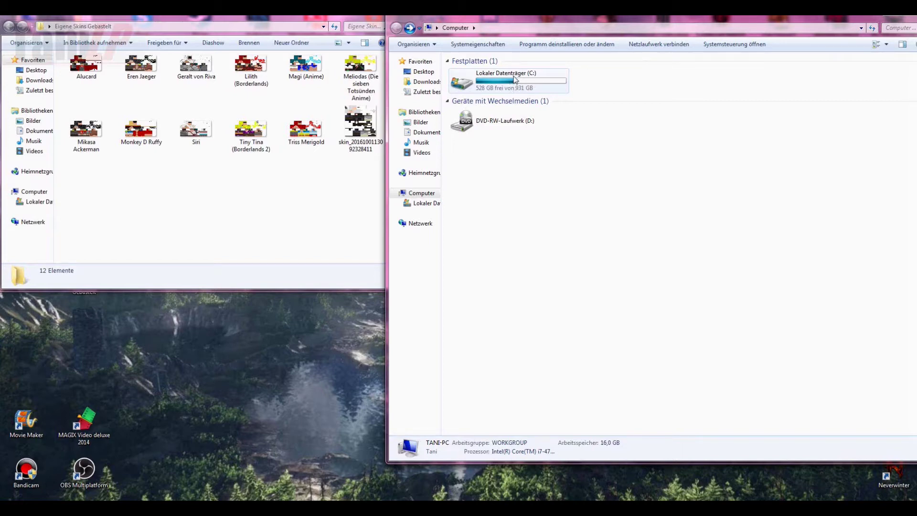
Step: Browse from drive C: through Benutzer, testtest, .litwrl and games into the LitWR.Basic folder
double_click(508, 80)
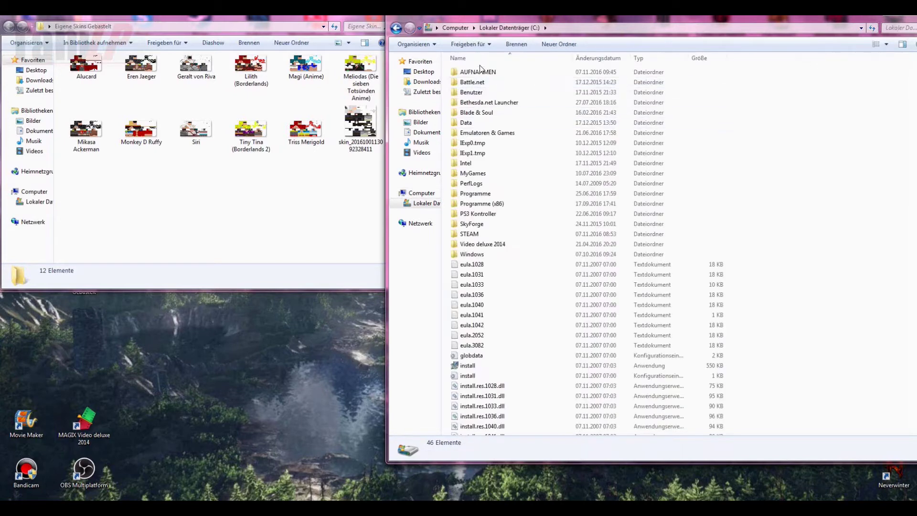
double_click(489, 92)
double_click(488, 83)
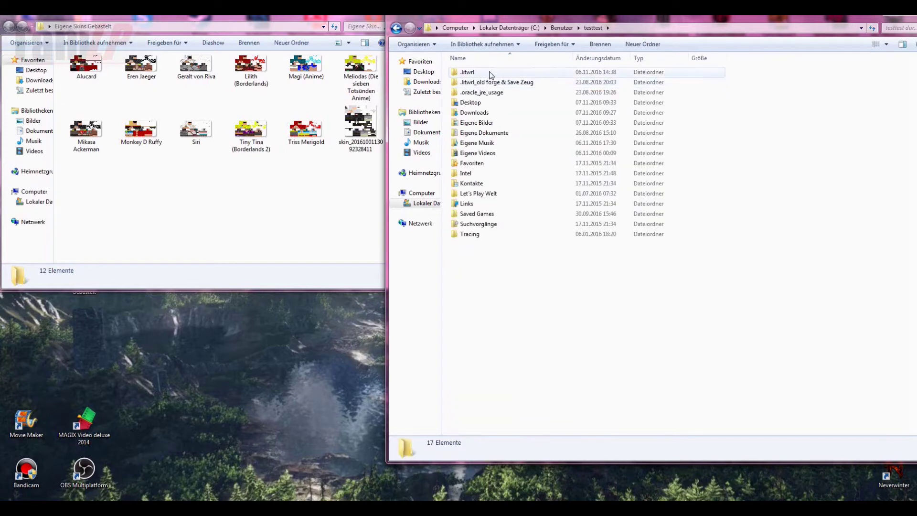
double_click(474, 73)
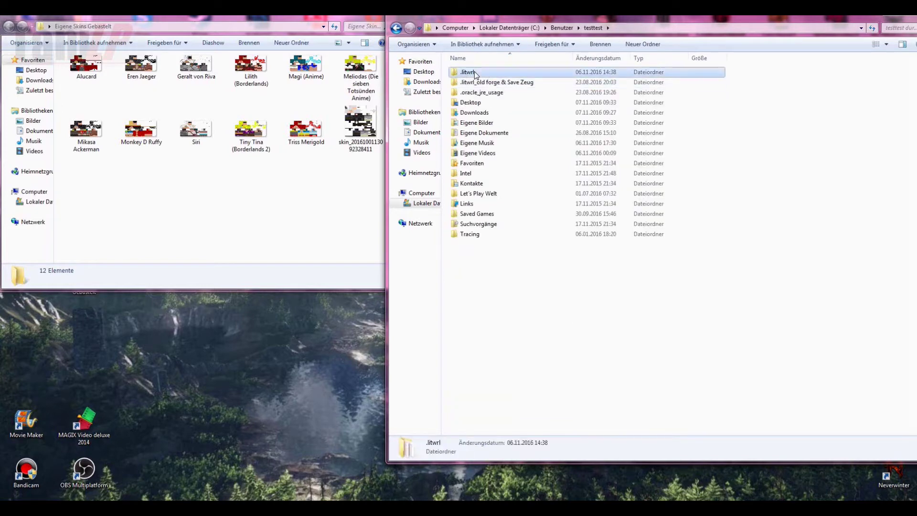
double_click(474, 72)
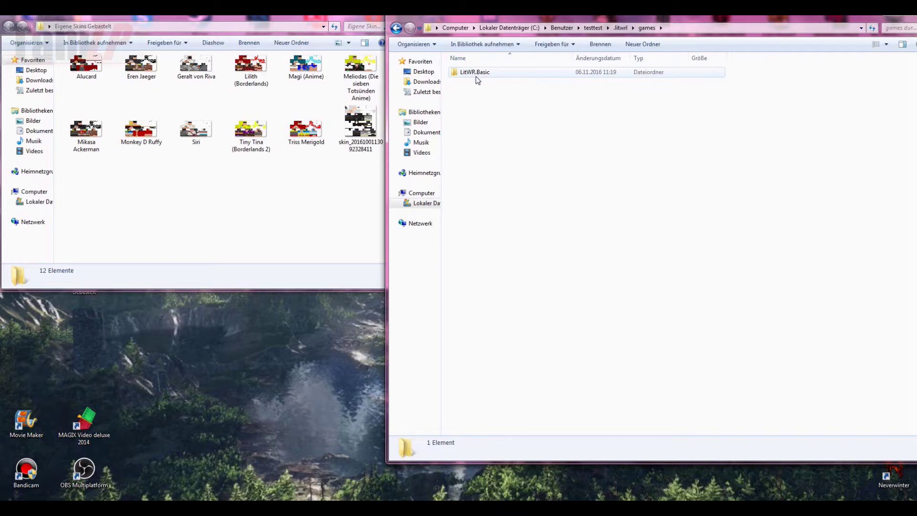
double_click(486, 72)
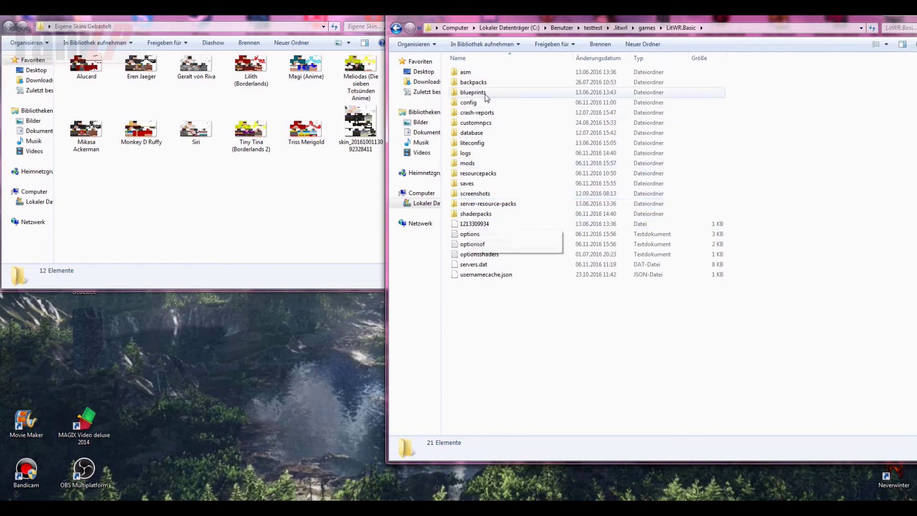
Step: Open the customnpcs folder and go through assets and customnpcs into its textures folder
mouse_move(476, 164)
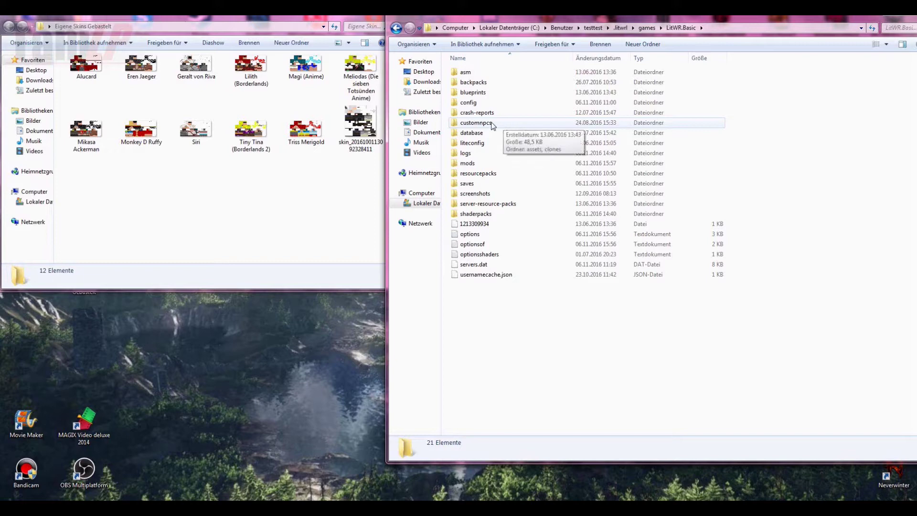
double_click(470, 124)
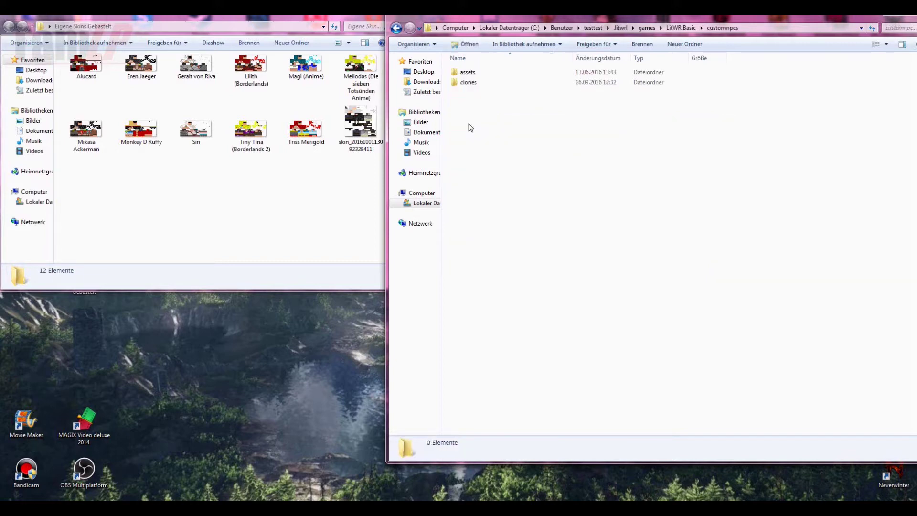
double_click(474, 73)
double_click(477, 72)
double_click(470, 82)
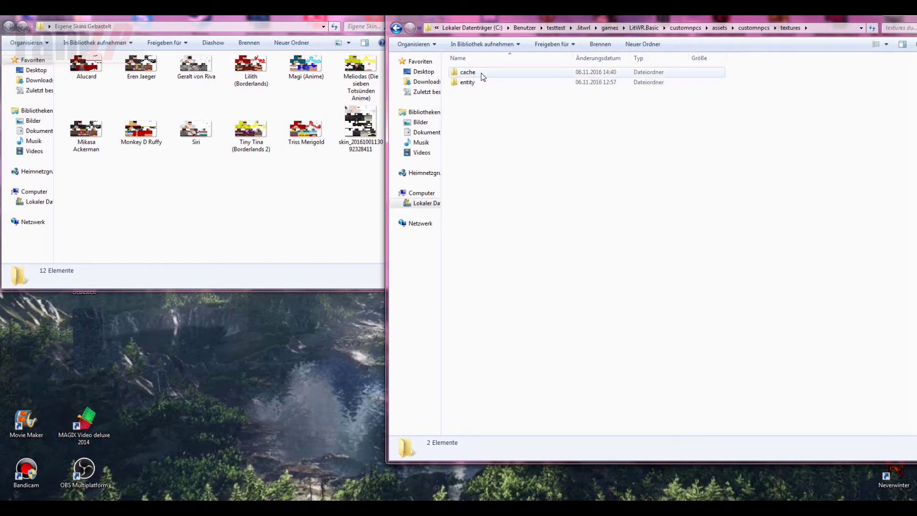
right_click(479, 133)
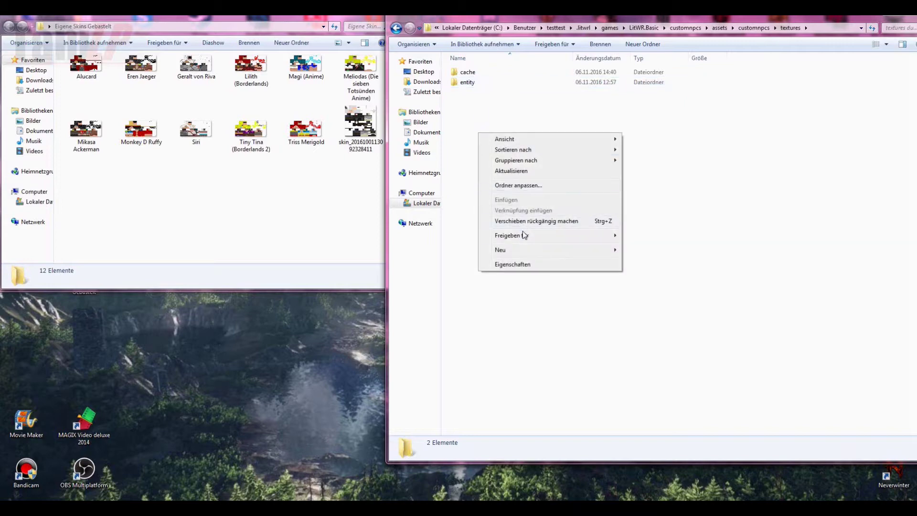
mouse_move(523, 248)
click(638, 126)
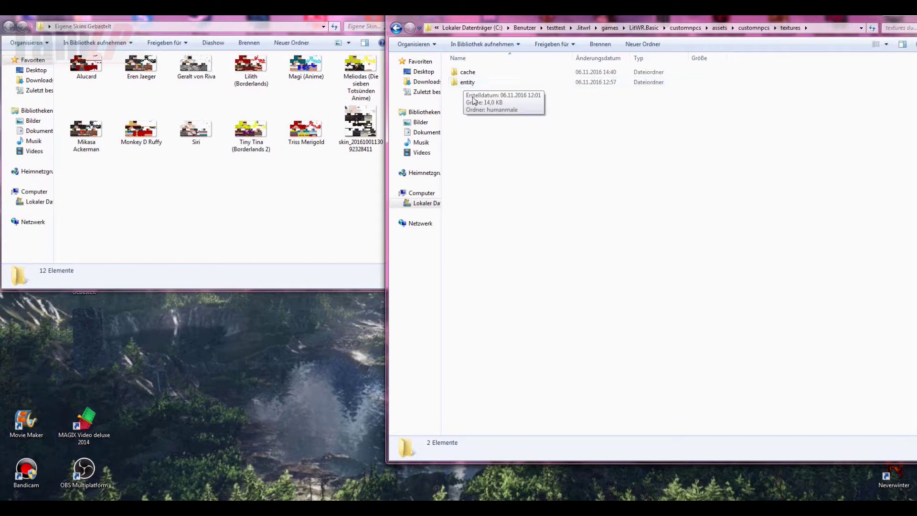
Step: Open the entity folder inside textures and go into its humanmale subfolder
double_click(470, 83)
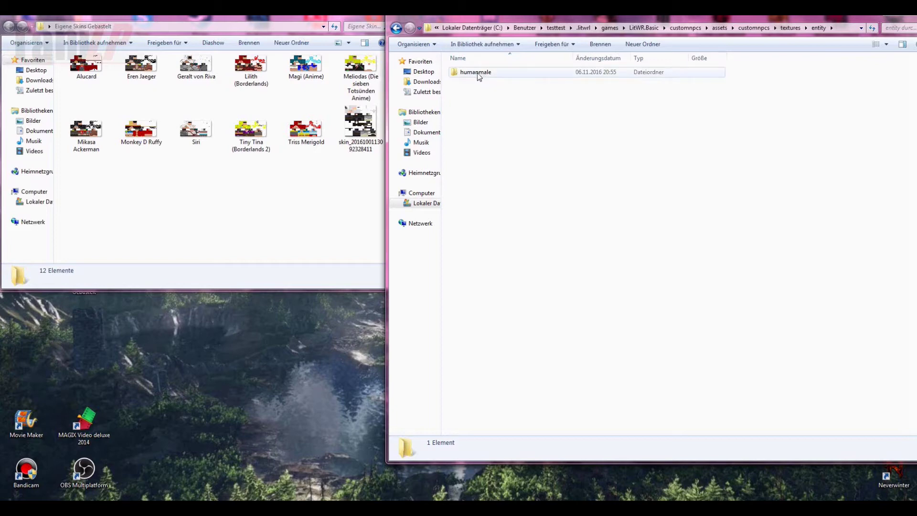
right_click(471, 93)
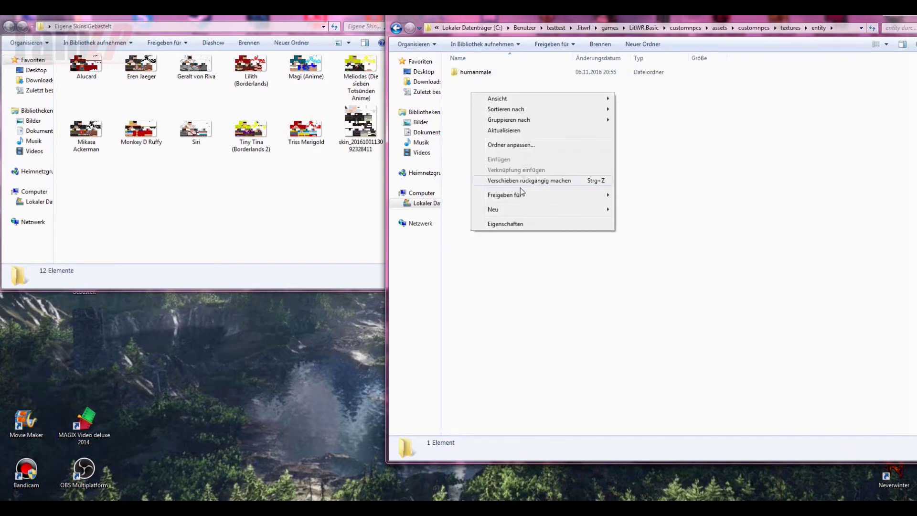
click(656, 113)
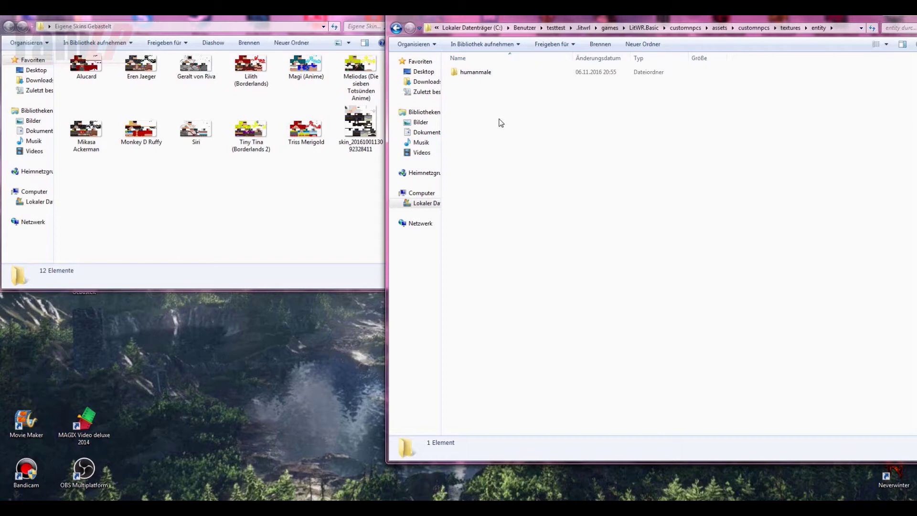
double_click(491, 74)
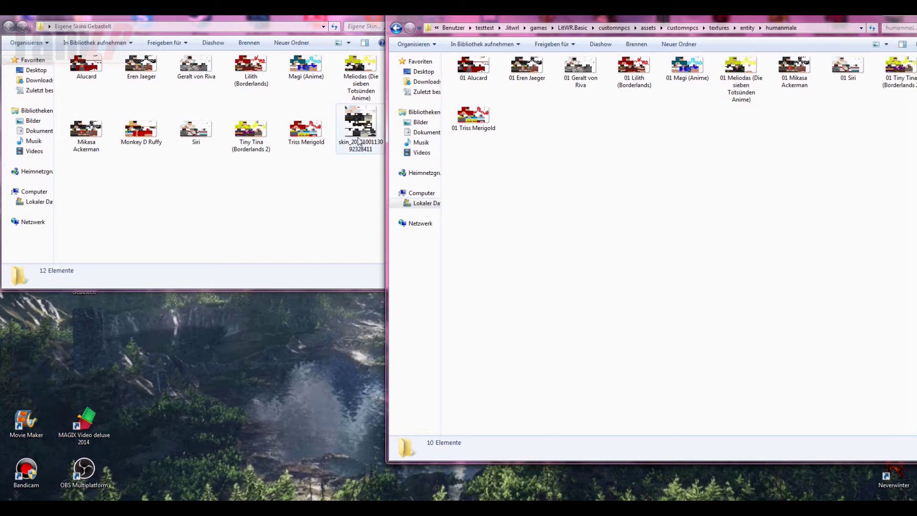
click(362, 186)
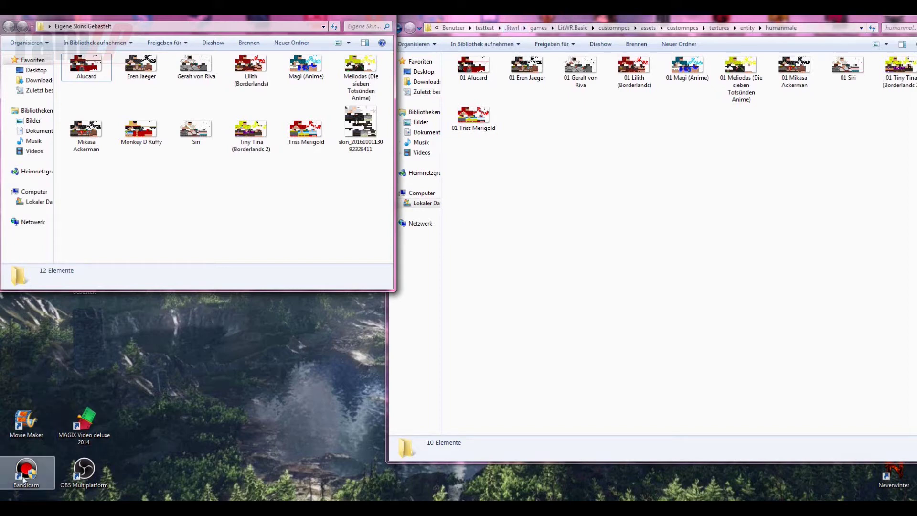
click(17, 503)
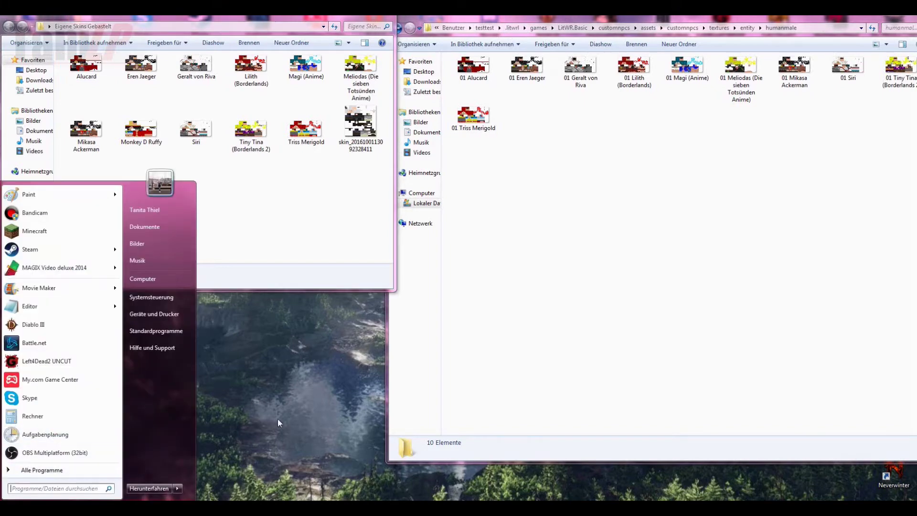
click(507, 310)
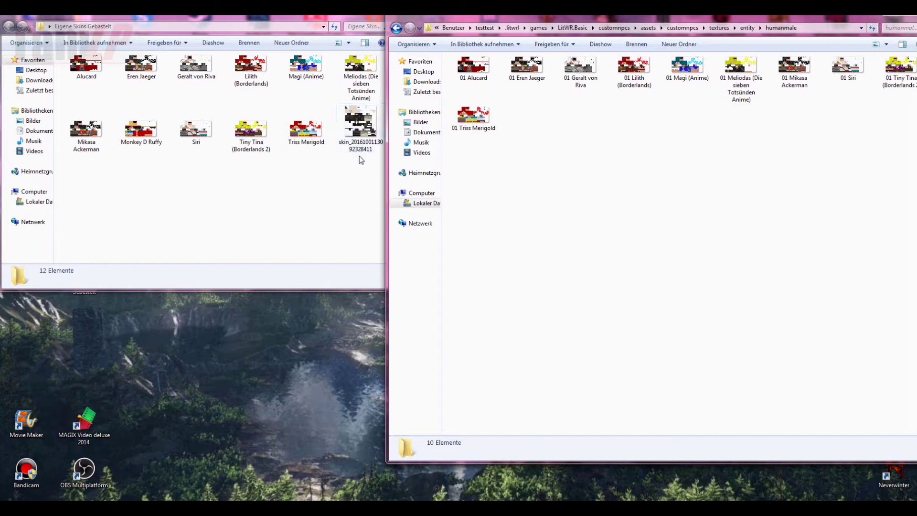
click(359, 125)
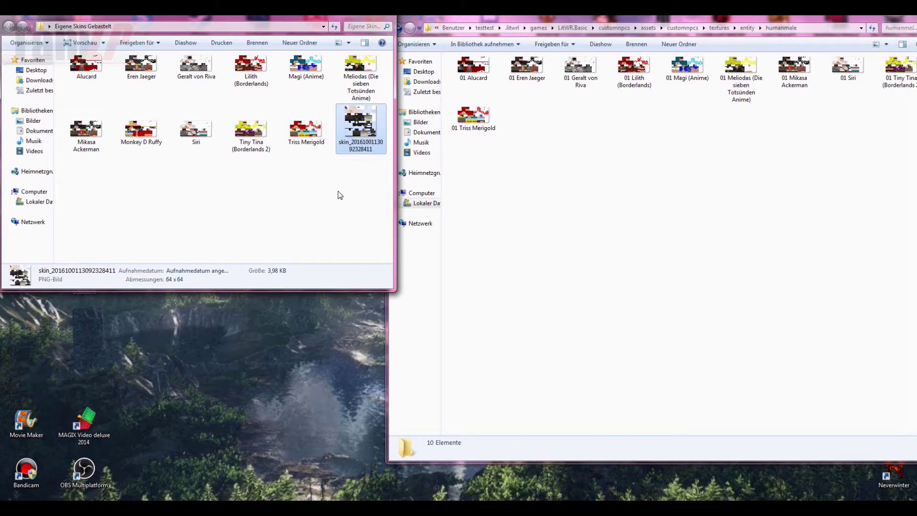
click(245, 120)
click(302, 132)
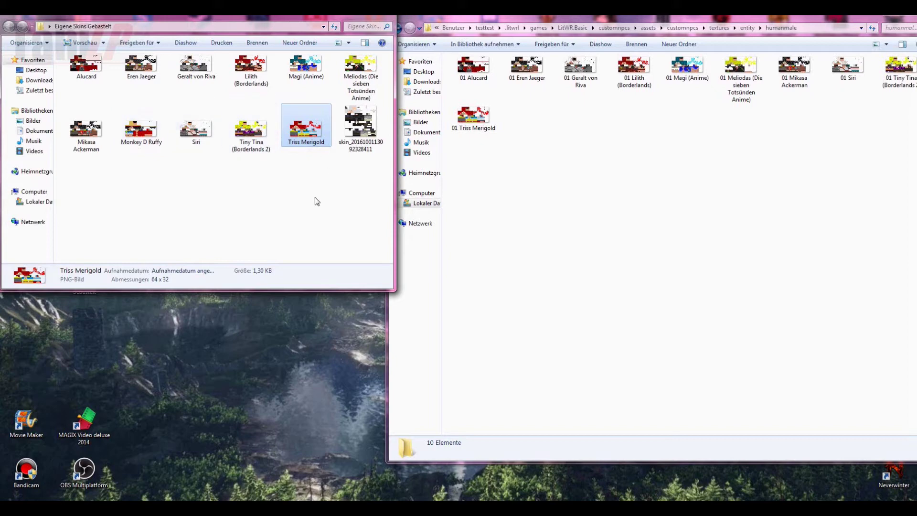
right_click(358, 131)
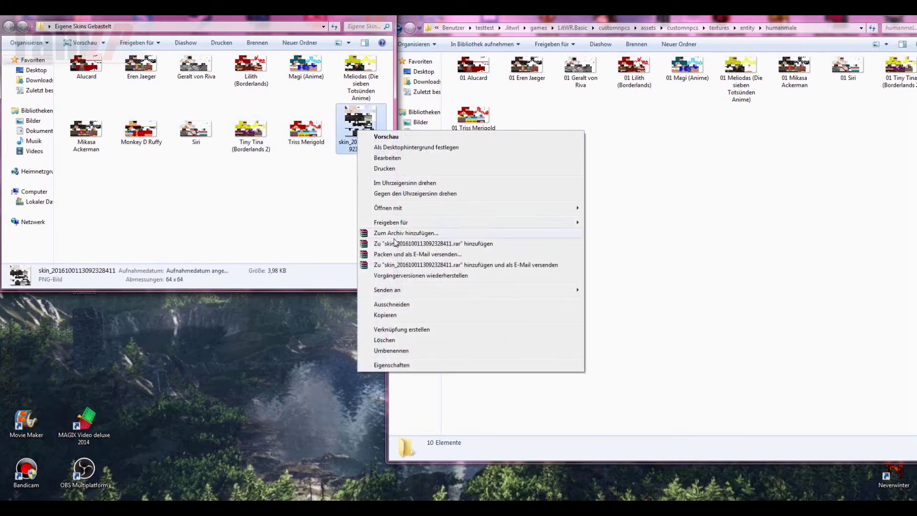
click(393, 340)
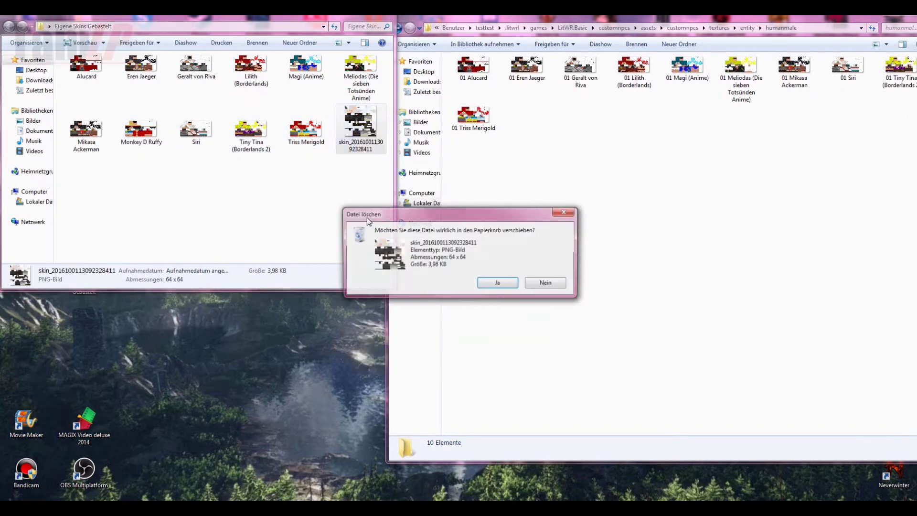
click(498, 283)
drag(374, 123, 264, 183)
click(347, 172)
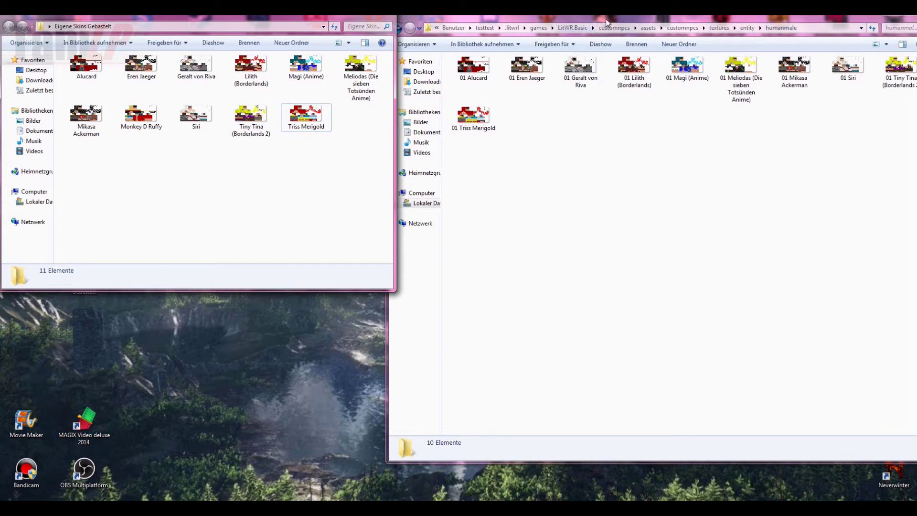
Step: Start the litwrl launcher from the desktop, return the humanmale window to its place, and launch the game
drag(606, 23, 581, 182)
double_click(726, 125)
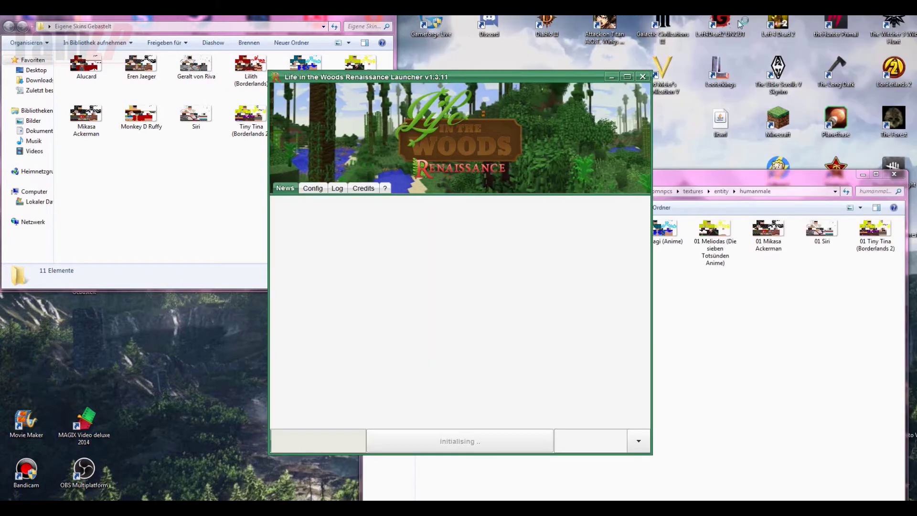
drag(690, 182, 727, 22)
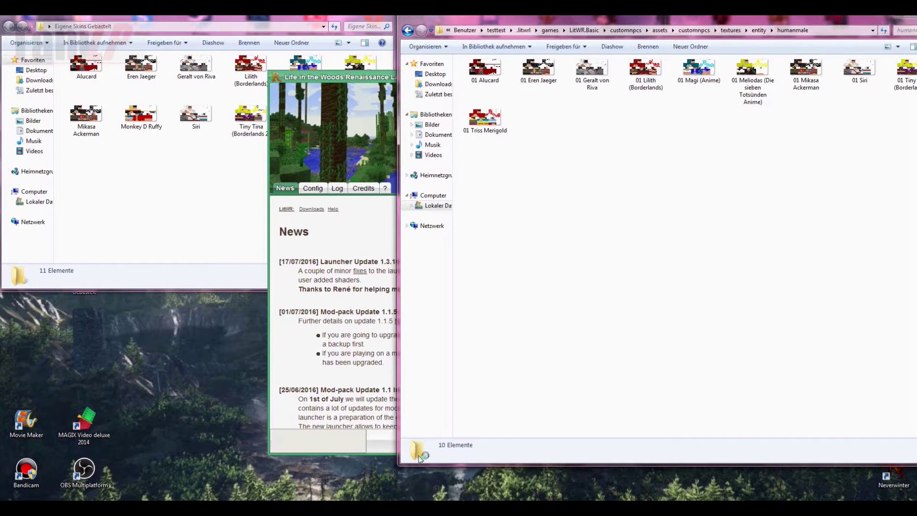
click(388, 440)
click(388, 440)
Step: Bring the Eigene Skins Gebastelt and humanmale folder windows to the front while the game loads
click(749, 297)
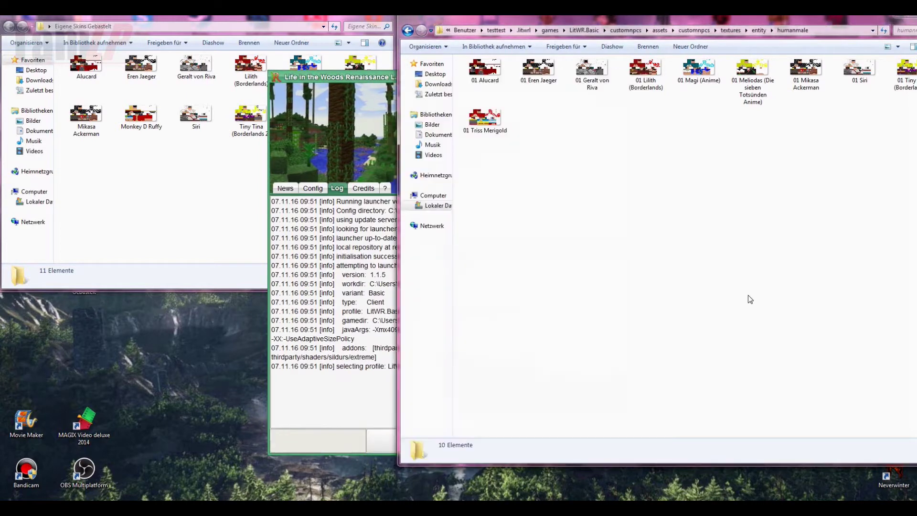
click(251, 202)
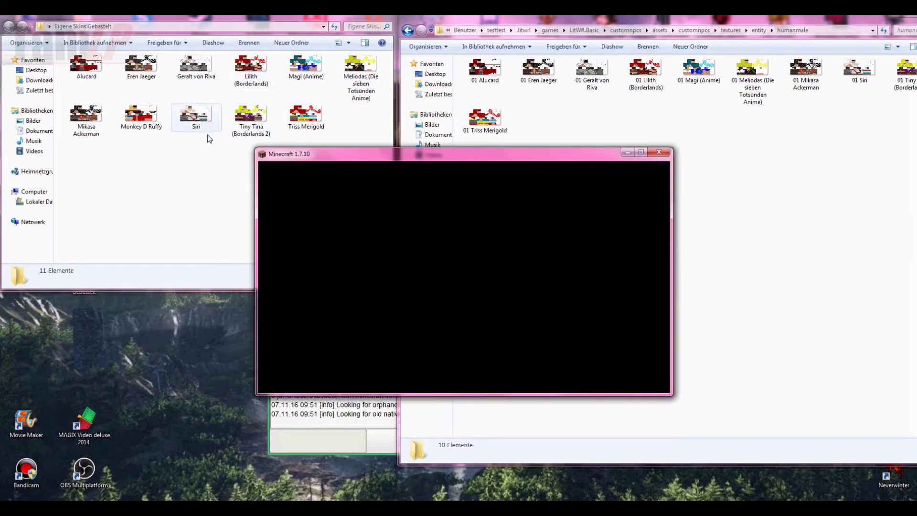
click(261, 185)
click(614, 197)
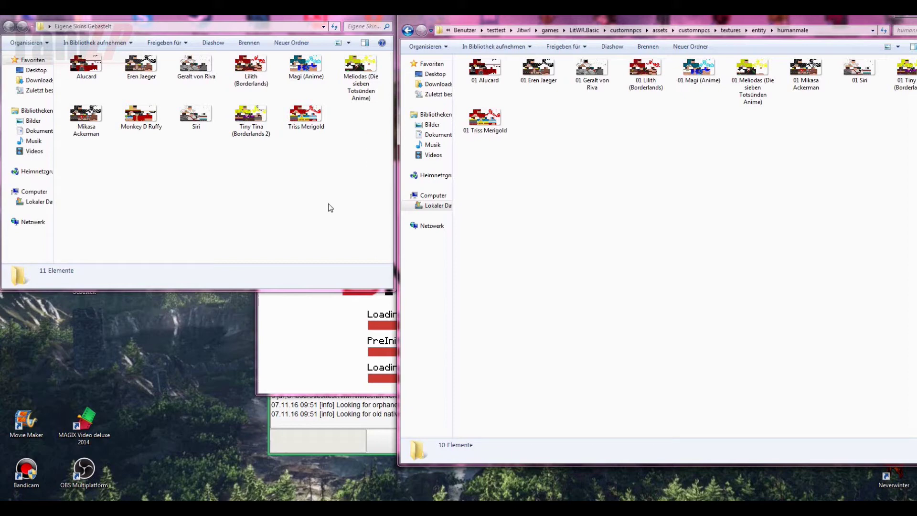
Step: Switch to the Nova Skin editor browser window and turn the straw-hat skin model slightly sideways
mouse_move(113, 507)
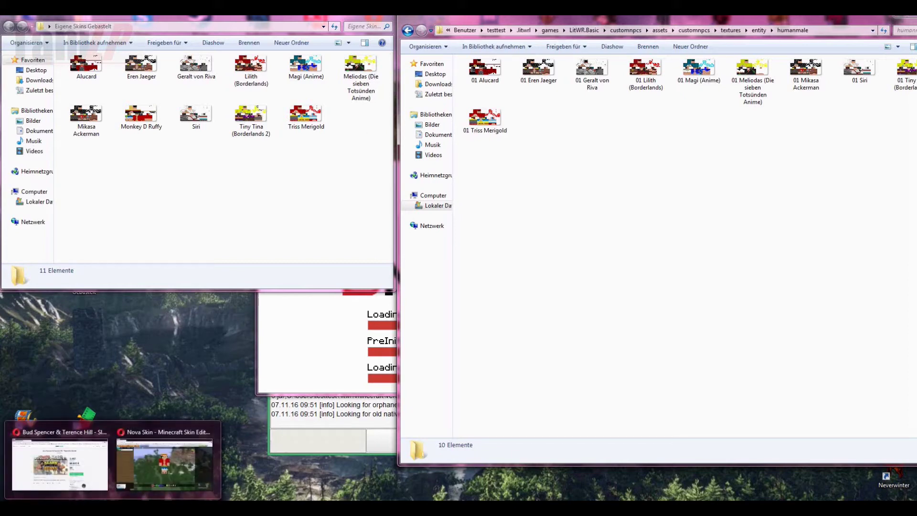
click(184, 436)
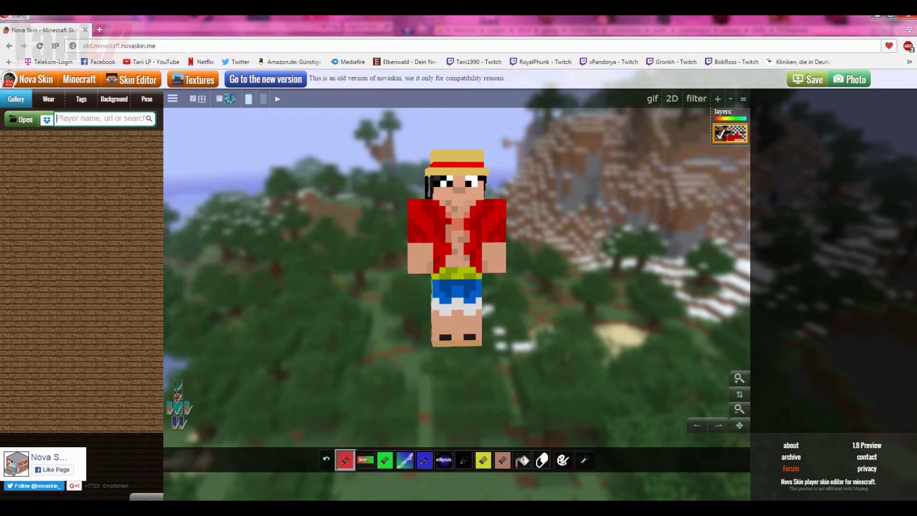
mouse_move(397, 190)
mouse_down()
mouse_move(432, 191)
mouse_move(405, 190)
mouse_up()
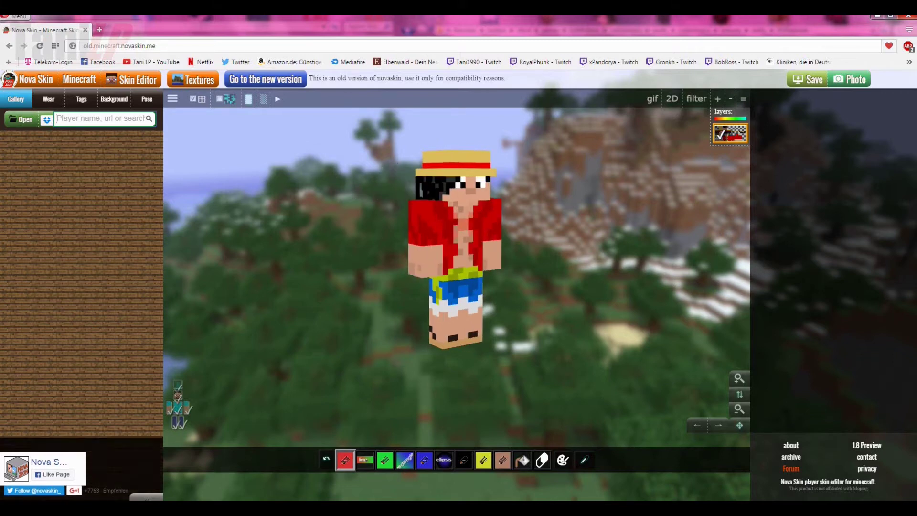
Step: Bring the Eigene Skins Gebastelt folder to the front to look at the saved Monkey D Ruffy skin
mouse_move(163, 497)
mouse_move(155, 458)
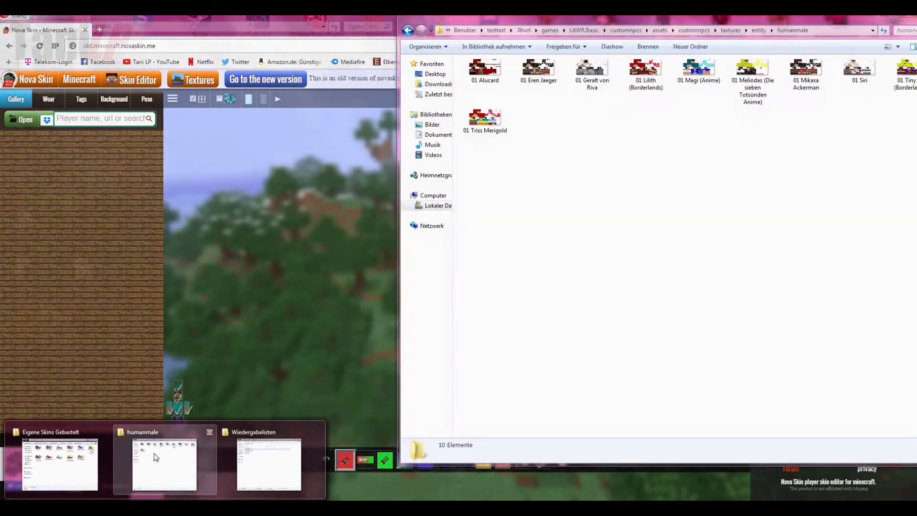
click(59, 462)
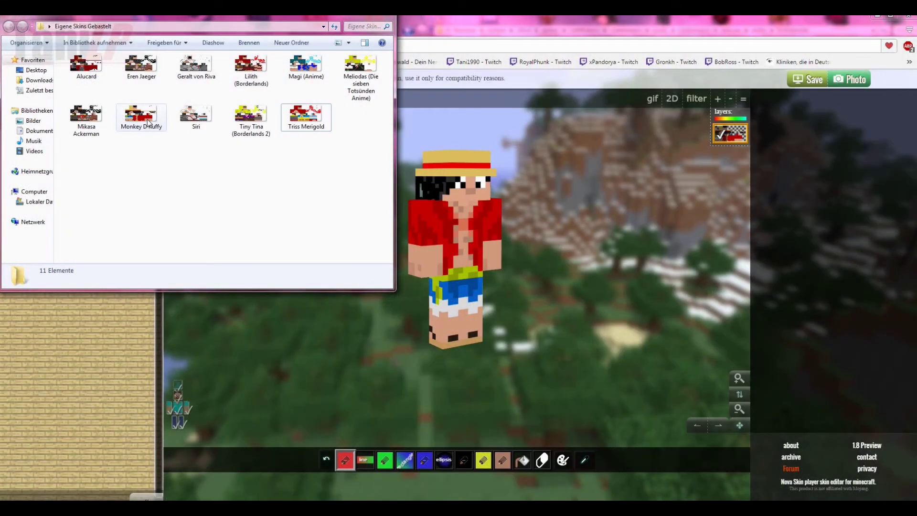
Step: Return to the Nova Skin editor and examine the straw-hat skin model from above and from the side
click(441, 23)
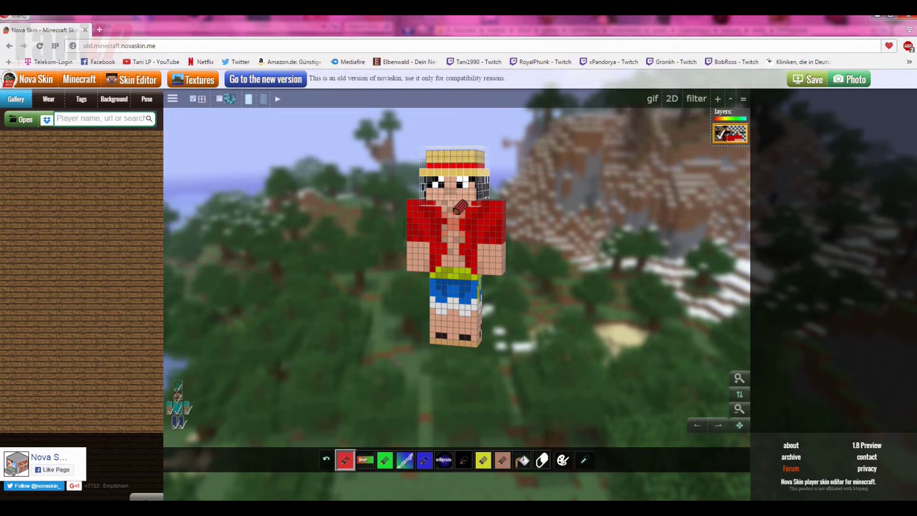
mouse_move(501, 192)
mouse_down()
mouse_move(510, 201)
mouse_move(489, 203)
mouse_up()
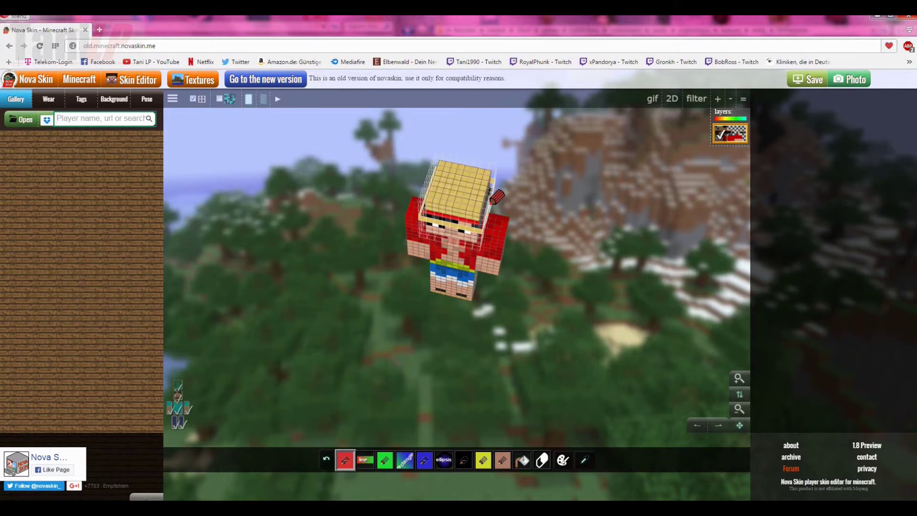
drag(567, 204, 492, 202)
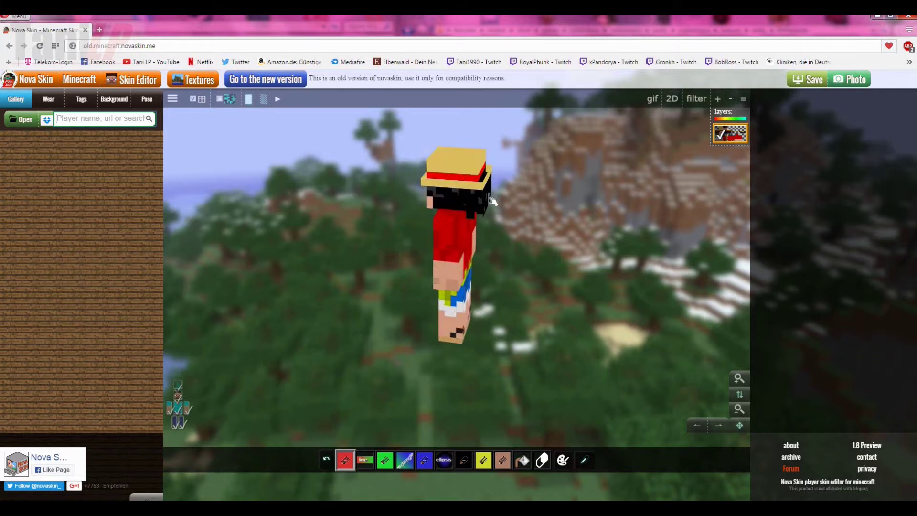
Step: Examine the straw-hat skin model from behind, from directly above and from the front
mouse_move(632, 197)
mouse_down()
mouse_move(641, 194)
mouse_move(564, 181)
mouse_move(629, 203)
mouse_move(632, 214)
mouse_move(569, 204)
mouse_up()
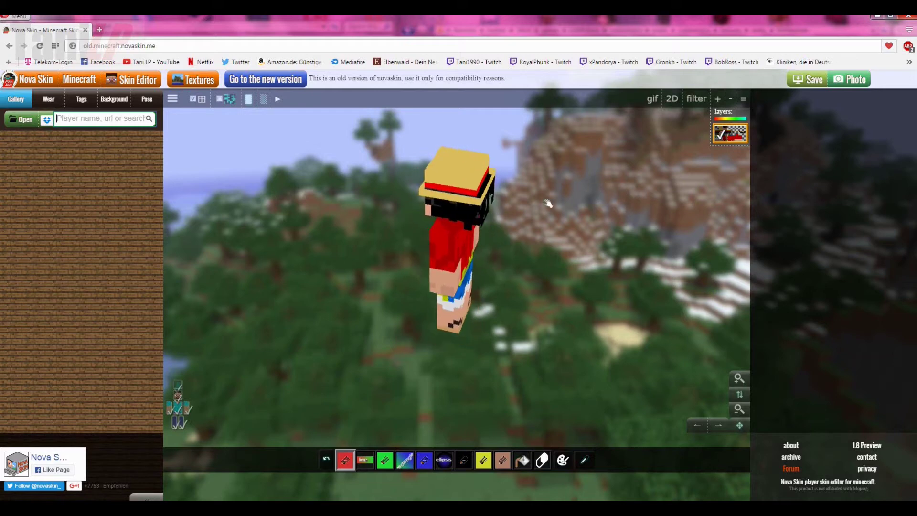
drag(497, 172, 538, 239)
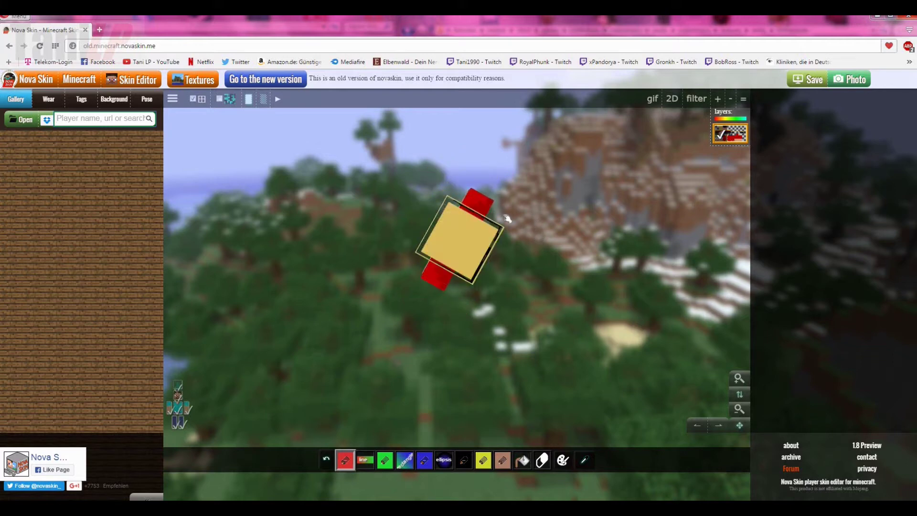
drag(537, 260, 616, 242)
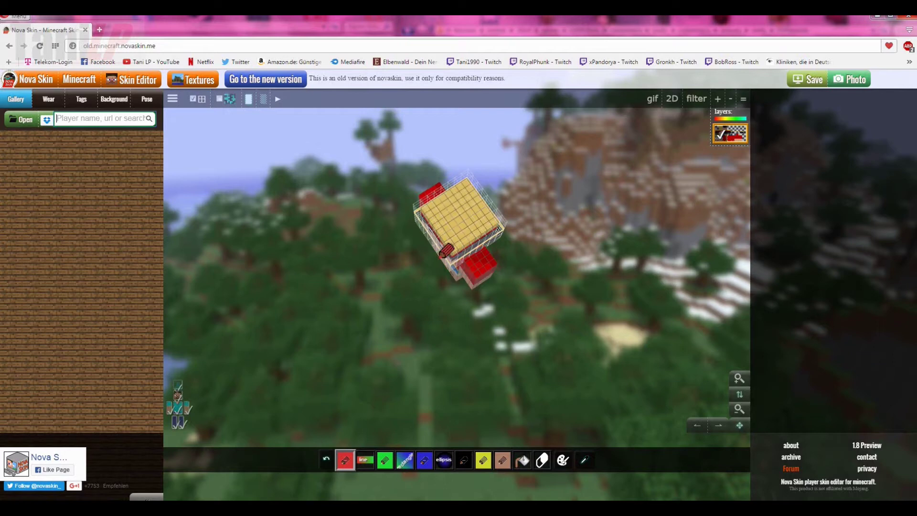
drag(407, 276, 411, 245)
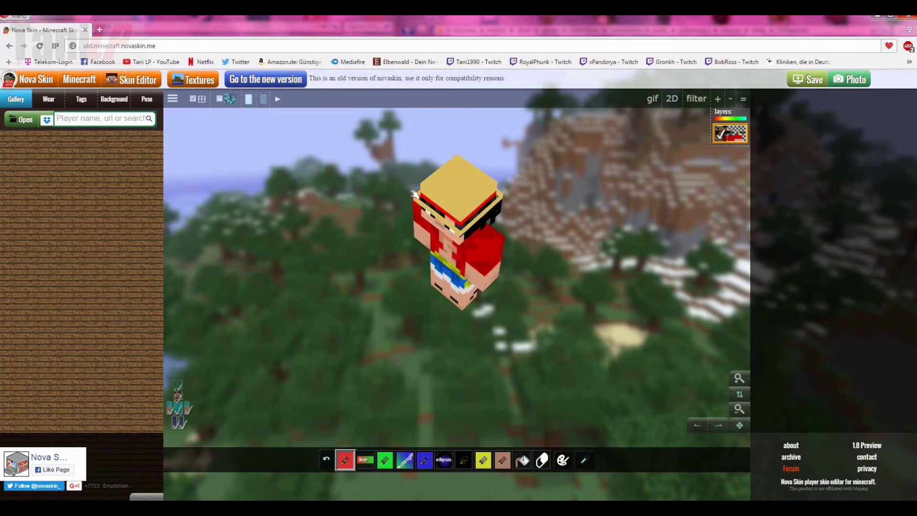
mouse_move(413, 210)
mouse_down()
mouse_move(367, 296)
mouse_move(379, 270)
mouse_move(373, 210)
mouse_move(481, 223)
mouse_up()
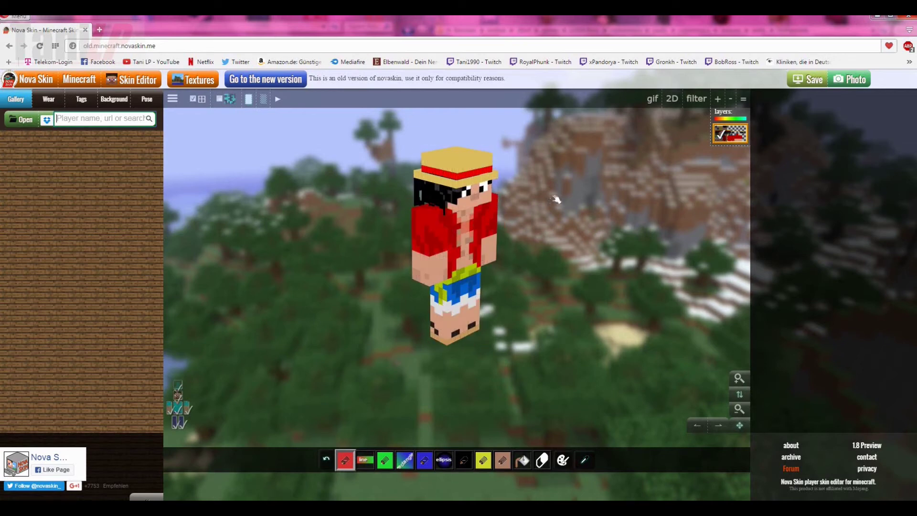
drag(573, 216, 535, 206)
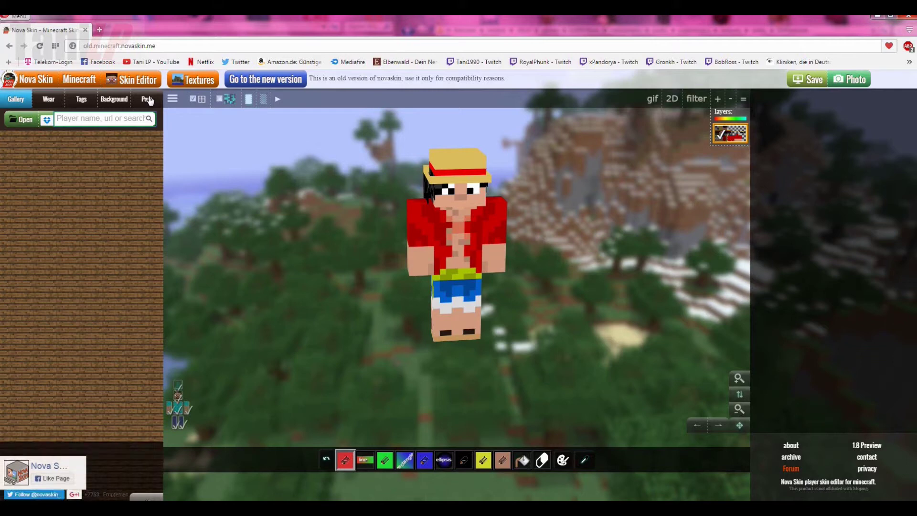
Step: Preview the outstretched-arms pose on the straw-hat skin model and return it to the standing pose
click(148, 100)
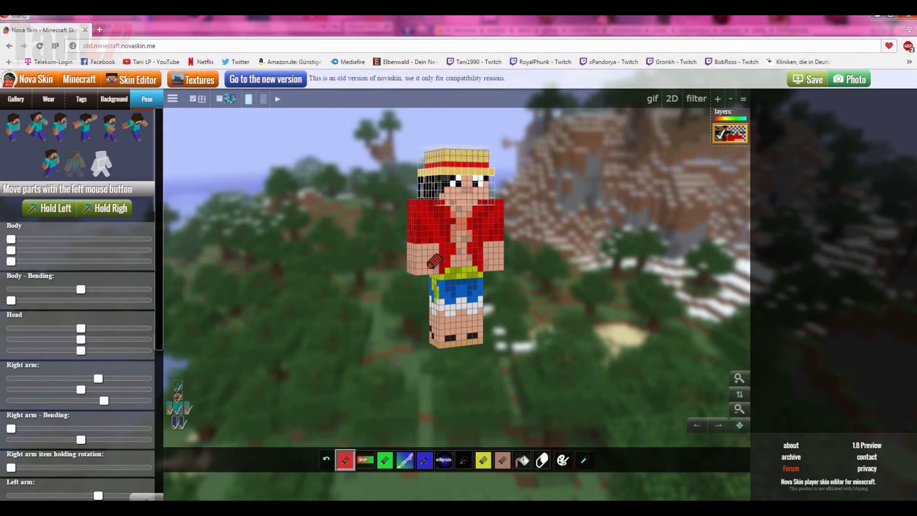
right_click(429, 265)
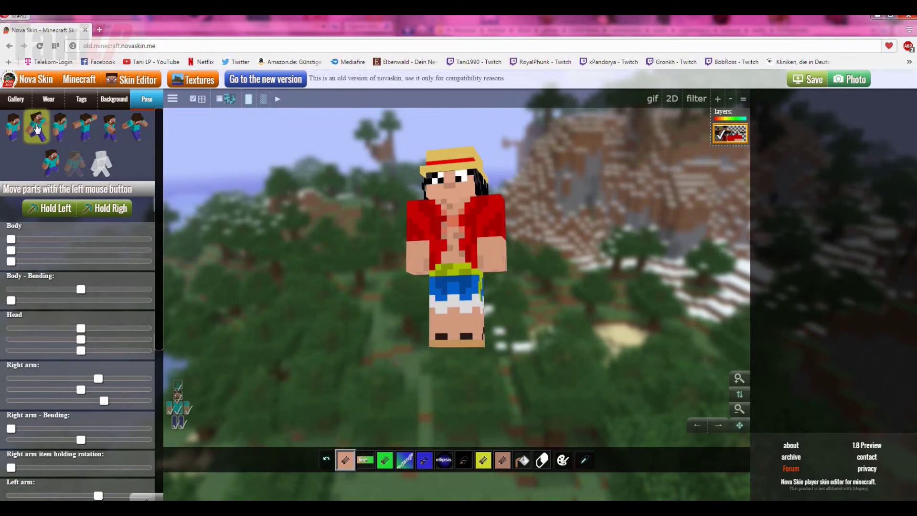
click(85, 126)
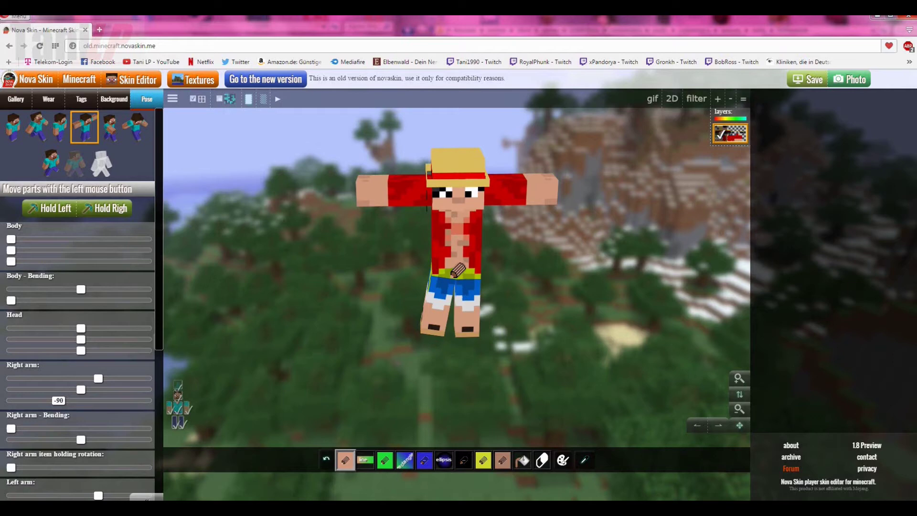
drag(485, 292, 536, 284)
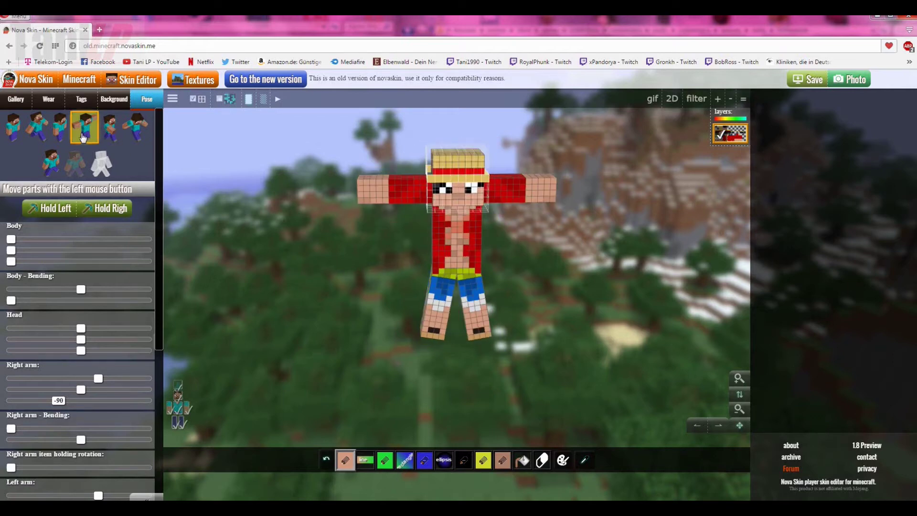
click(13, 126)
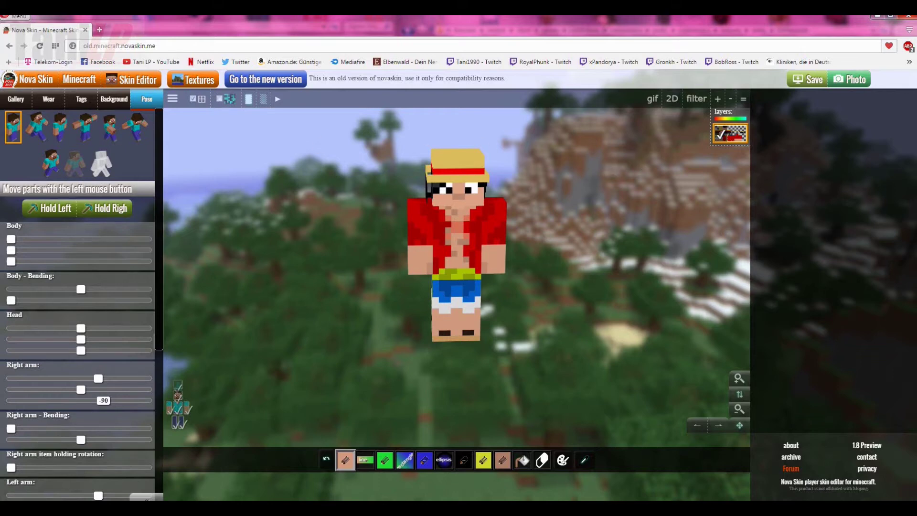
Step: Open the skin's save dialog, check the options for saving the flat skin image, and close the dialog
click(808, 87)
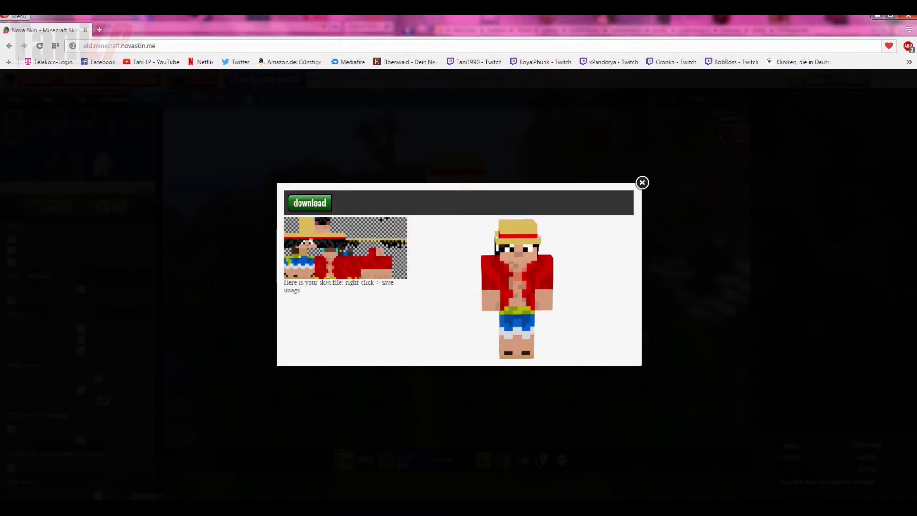
right_click(338, 247)
click(314, 331)
click(642, 183)
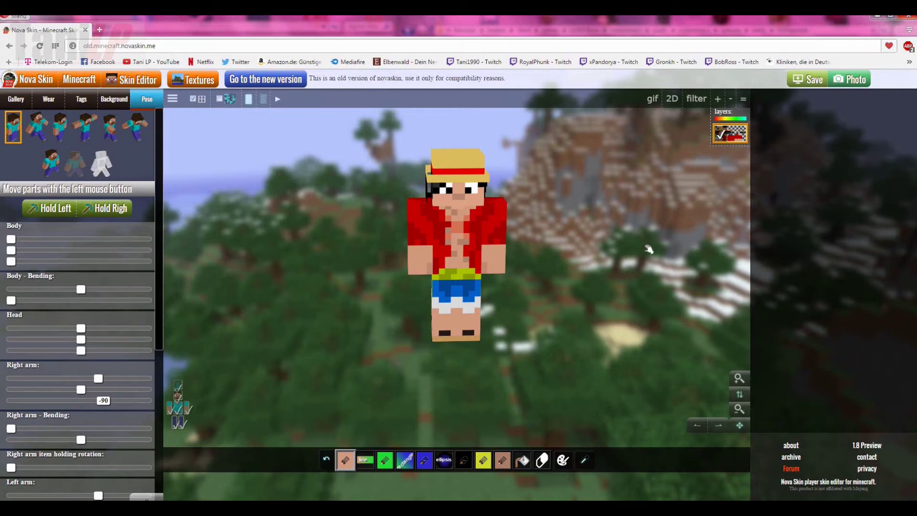
Step: Examine the straw-hat skin with its arms outstretched from the front, the sides and the back
drag(588, 331, 530, 282)
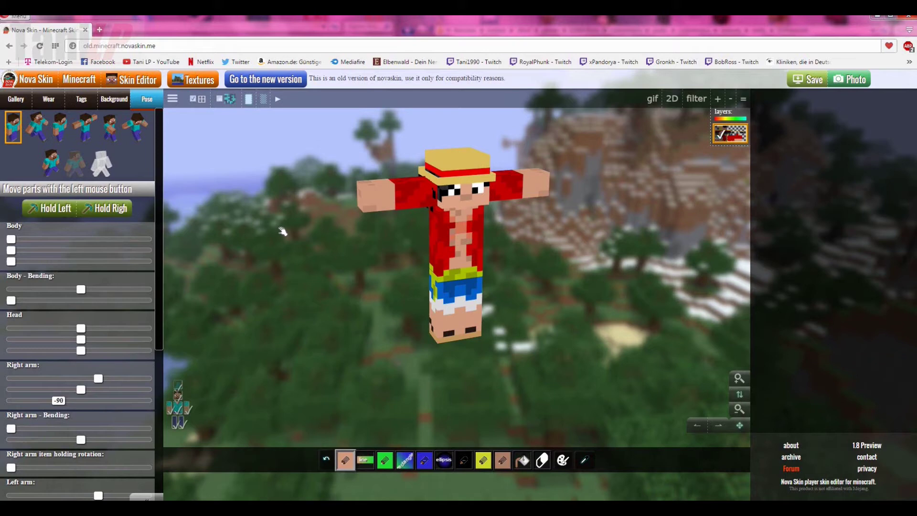
drag(282, 231, 309, 237)
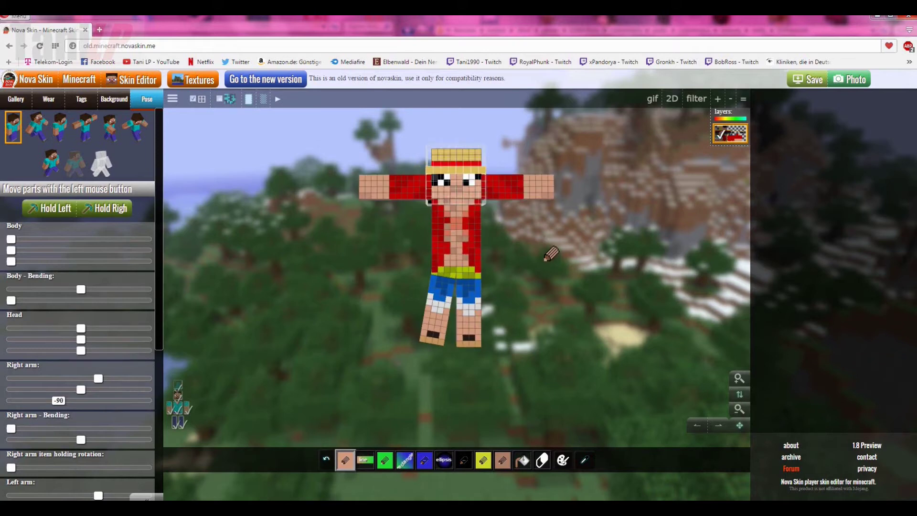
drag(364, 247, 406, 266)
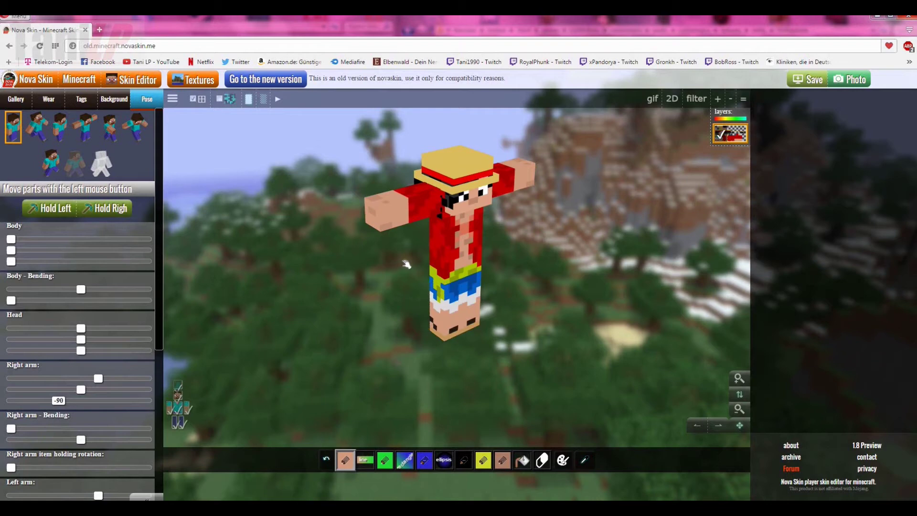
drag(556, 222, 529, 217)
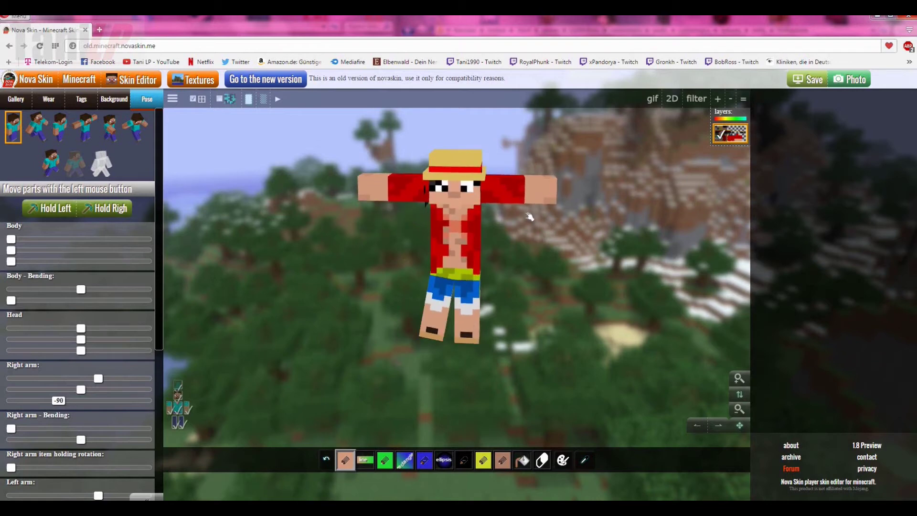
drag(593, 225, 579, 261)
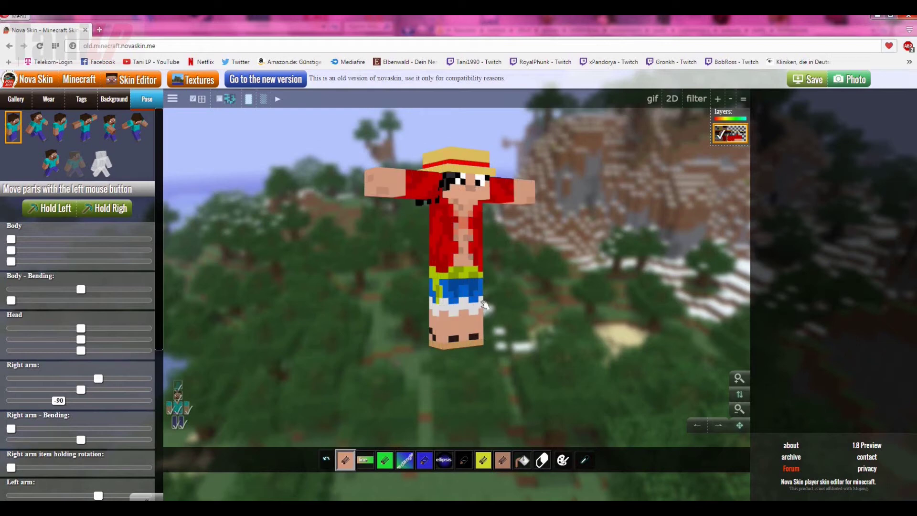
drag(511, 242, 481, 246)
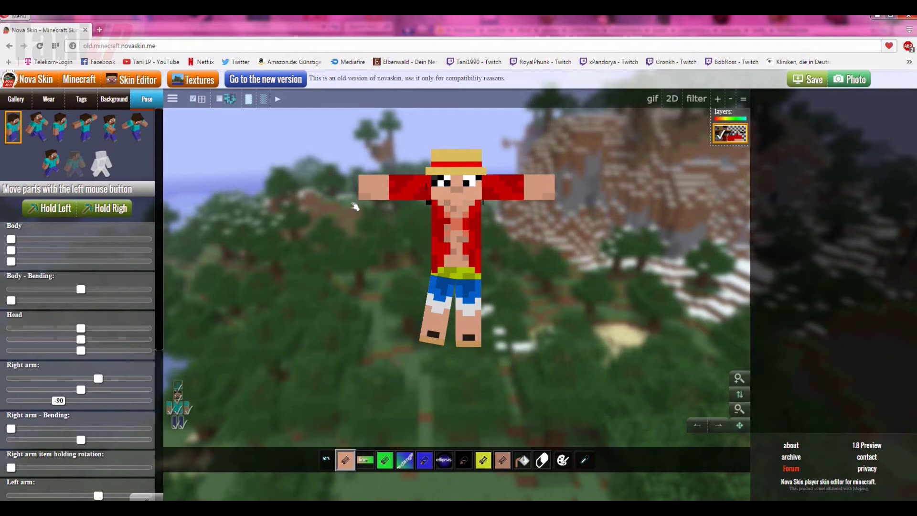
drag(542, 241, 468, 294)
drag(406, 263, 473, 217)
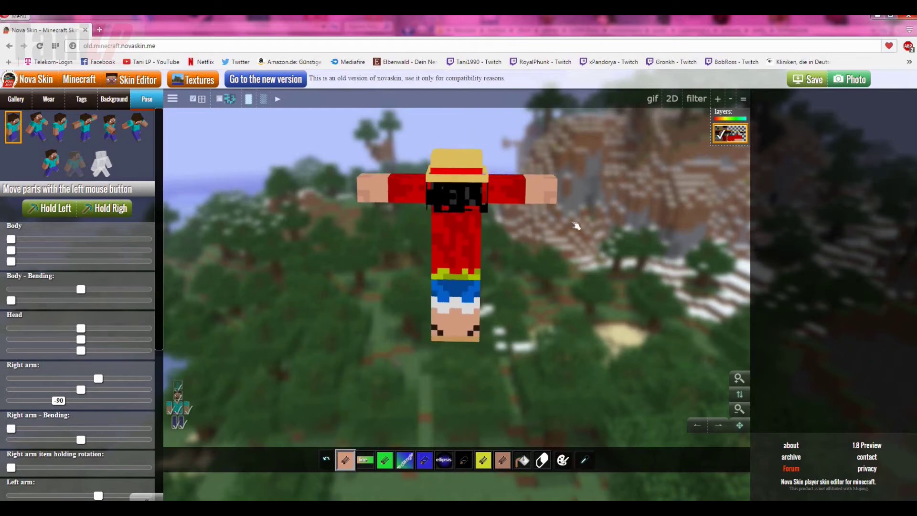
drag(576, 226, 426, 227)
Step: Put the skin model back into the standing pose and turn it slightly sideways
click(16, 130)
drag(305, 291, 344, 301)
drag(425, 253, 795, 144)
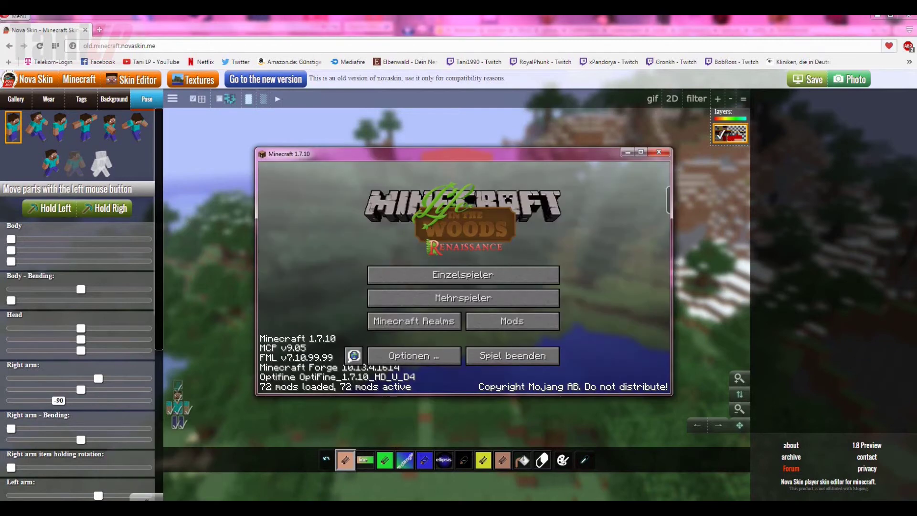
Step: Switch to the Minecraft window, move and enlarge it over the browser, and load the singleplayer world Neue Welt
drag(601, 158, 404, 38)
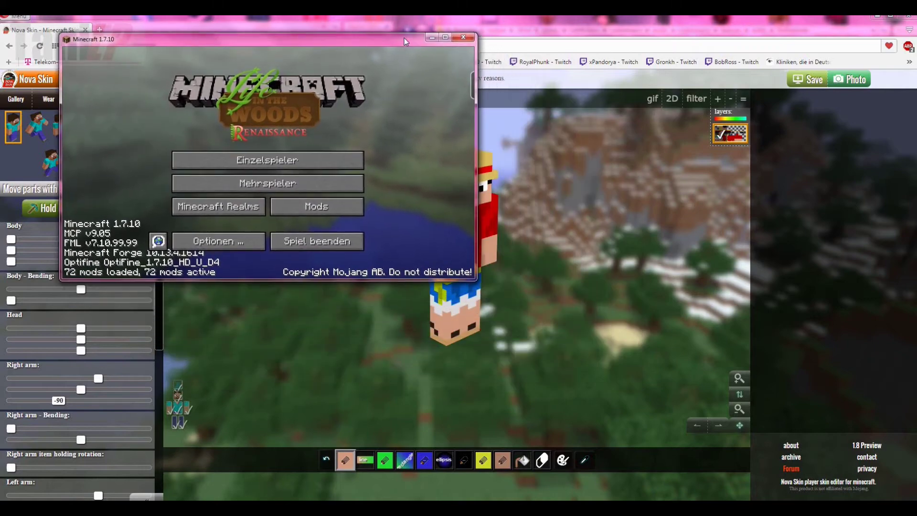
drag(476, 280, 820, 429)
click(405, 222)
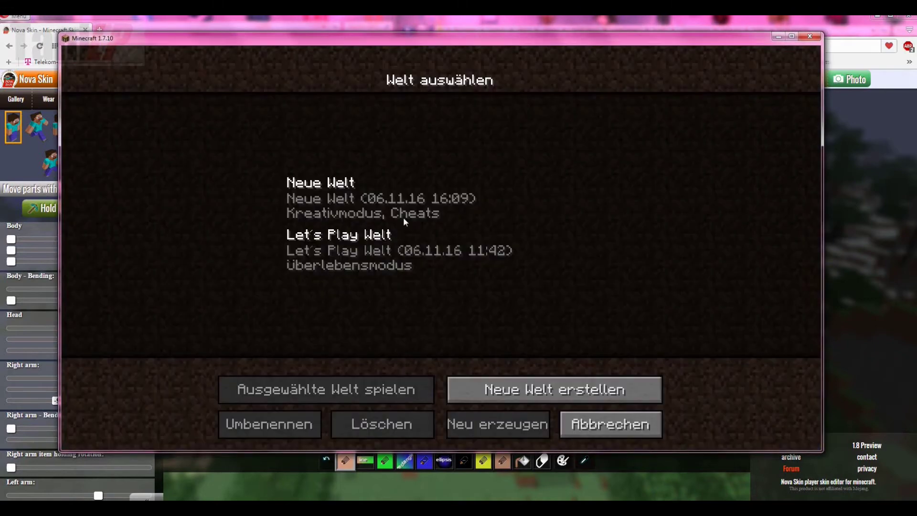
click(331, 197)
click(375, 386)
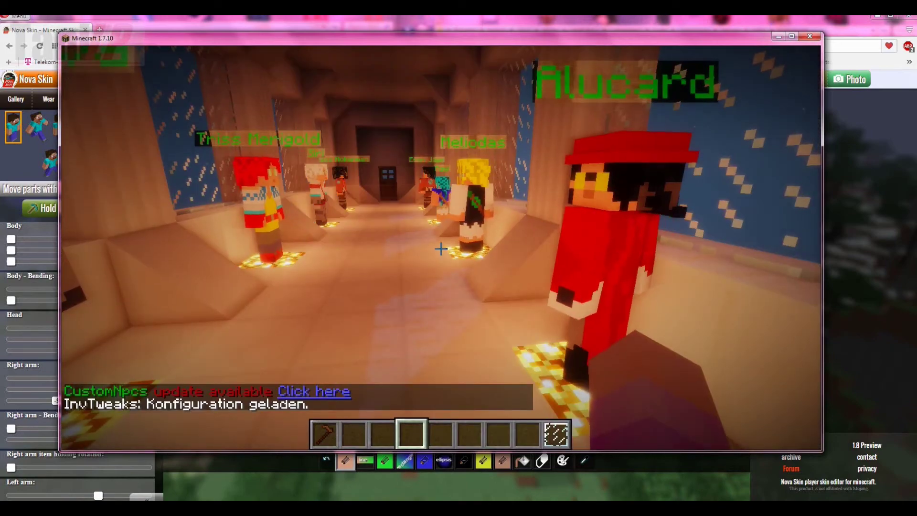
Step: Walk into the hall of custom NPCs and examine the Alucard figure's skin from the front
key(s)
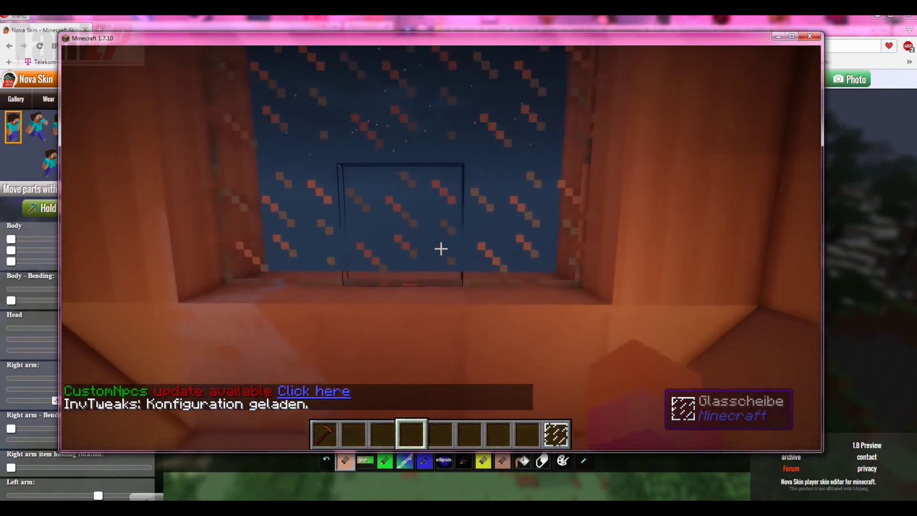
key(a)
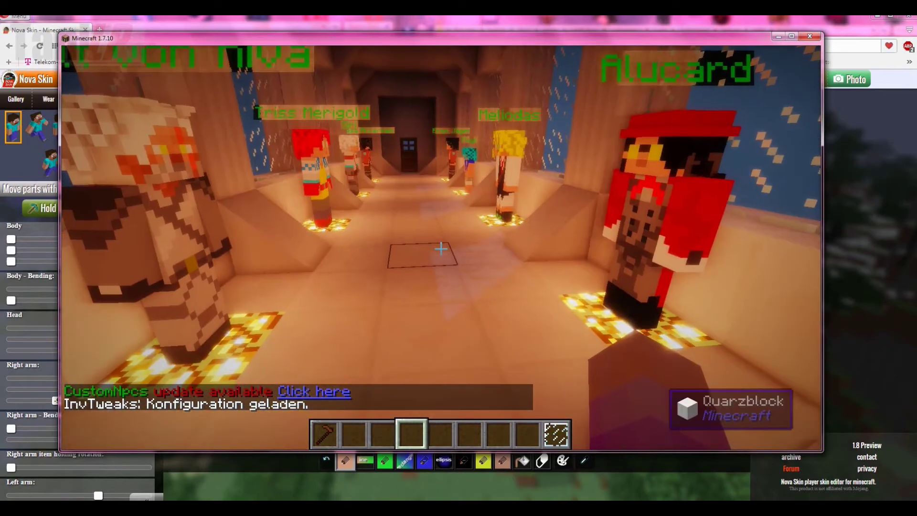
key(w)
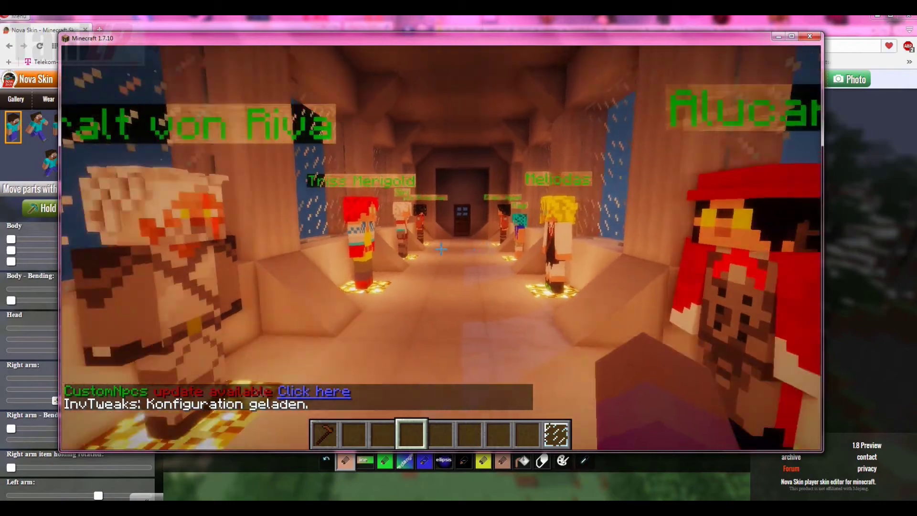
key(w)
key(w)
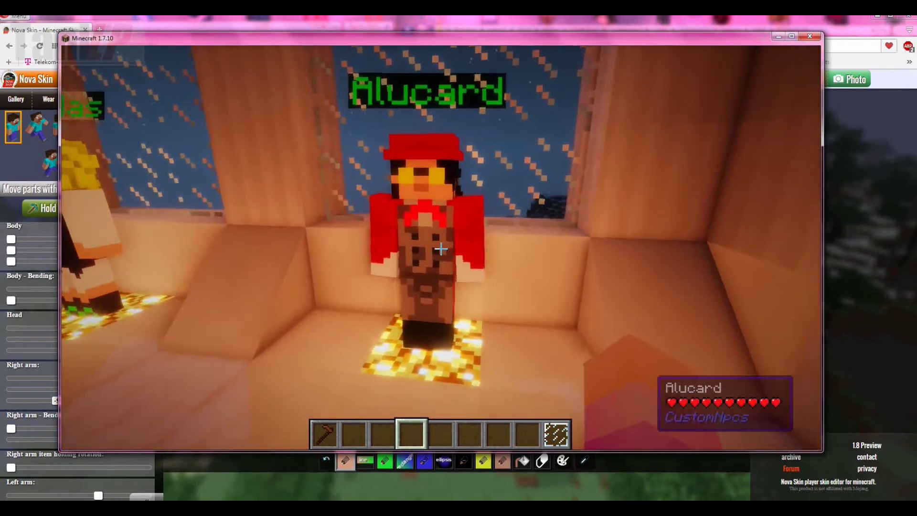
key(a)
key(d)
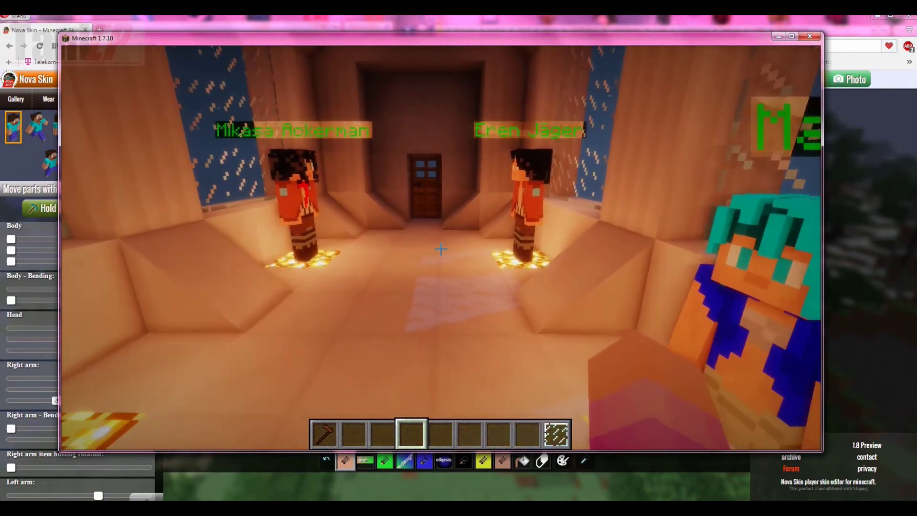
Step: Examine the skins of the Eren Jäger and Mikasa Ackerman NPCs beside the door
key(a)
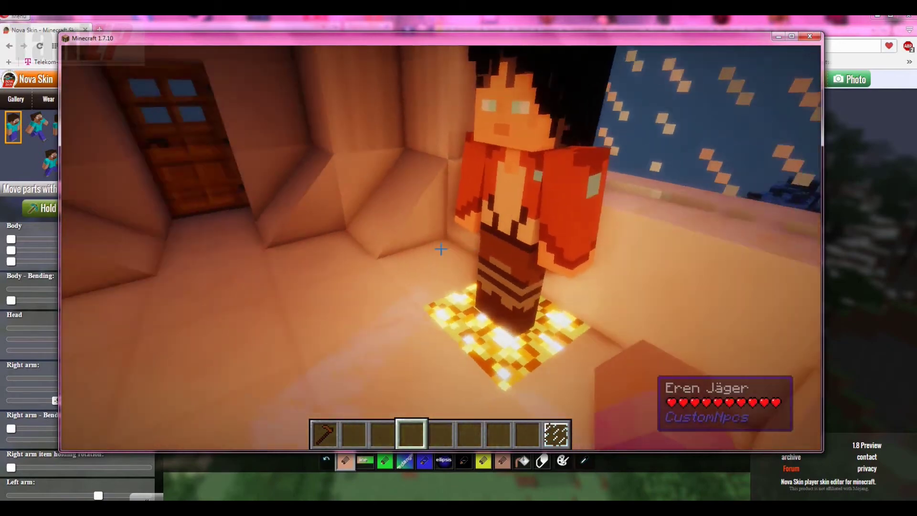
key(w)
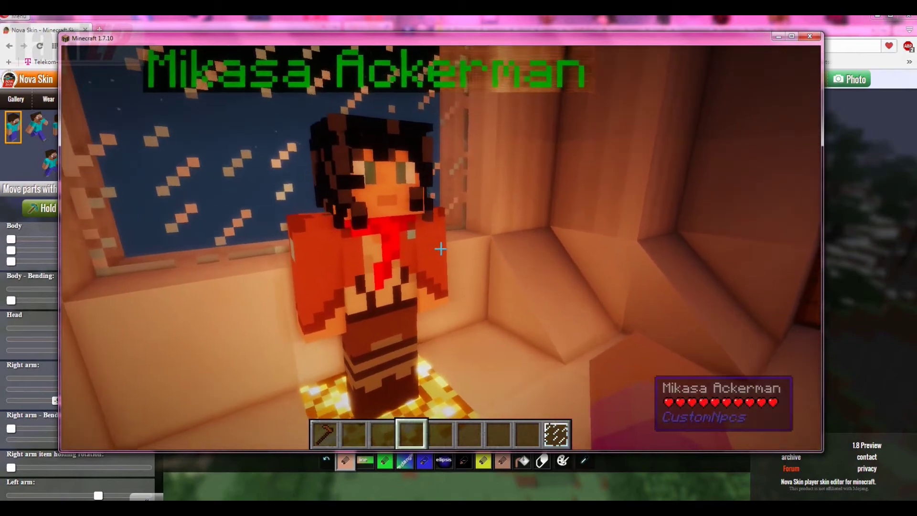
key(s)
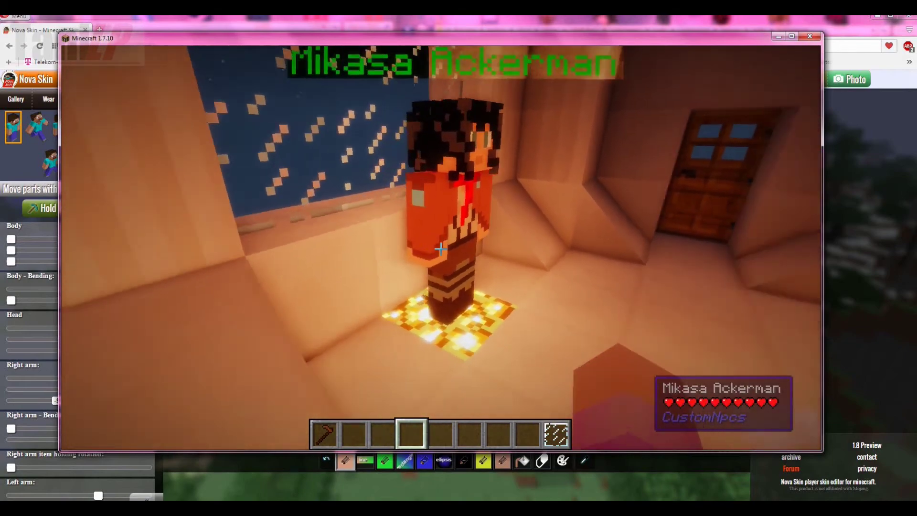
key(a)
key(a)
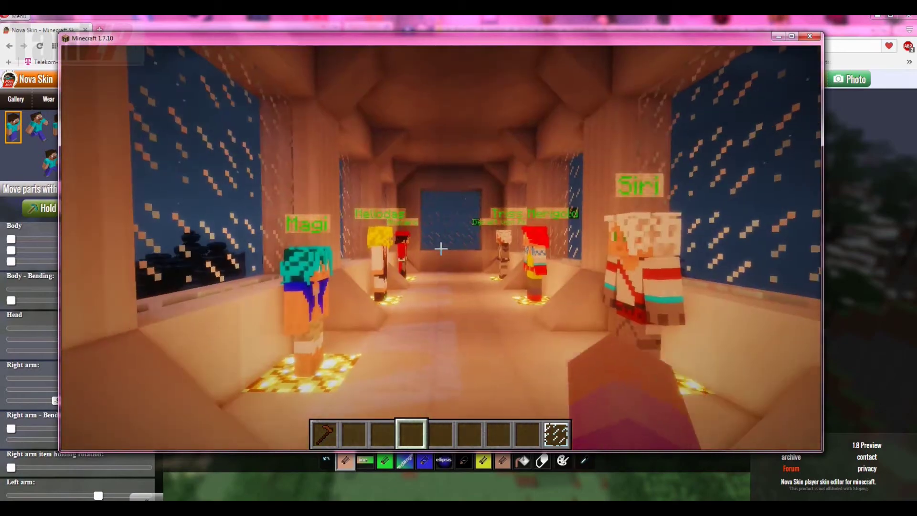
Step: Walk back along the hall and examine the blue-haired Magi NPC's skin up close
key(d)
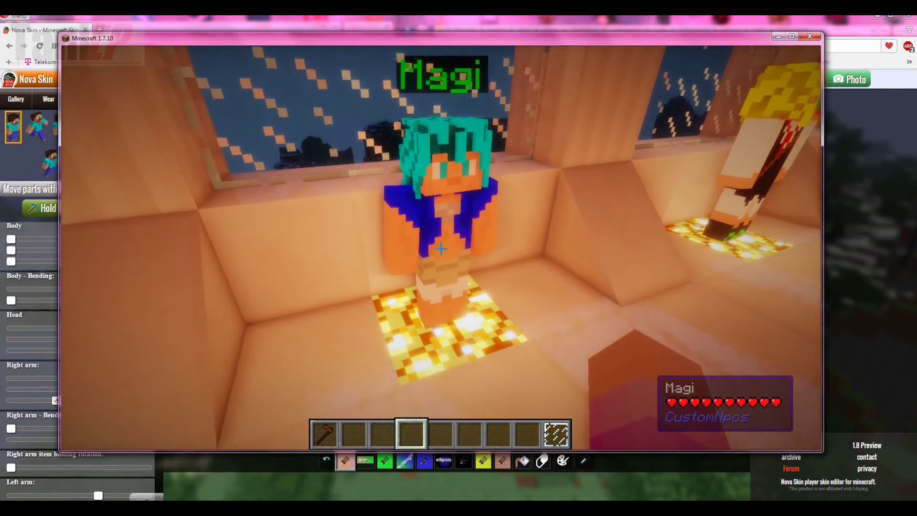
key(d)
key(w)
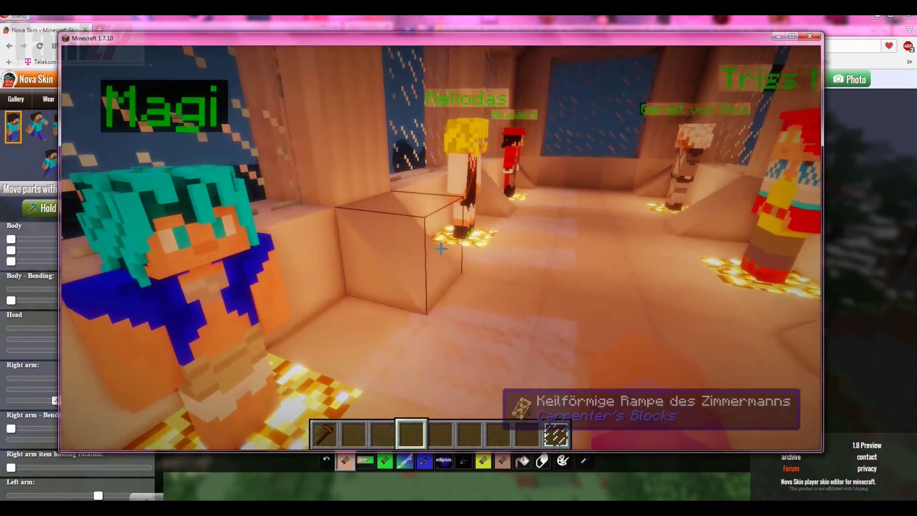
Step: Walk along the hall and examine the skins of the Meliodas, Triss Merigold and Siri NPCs
key(d)
key(d)
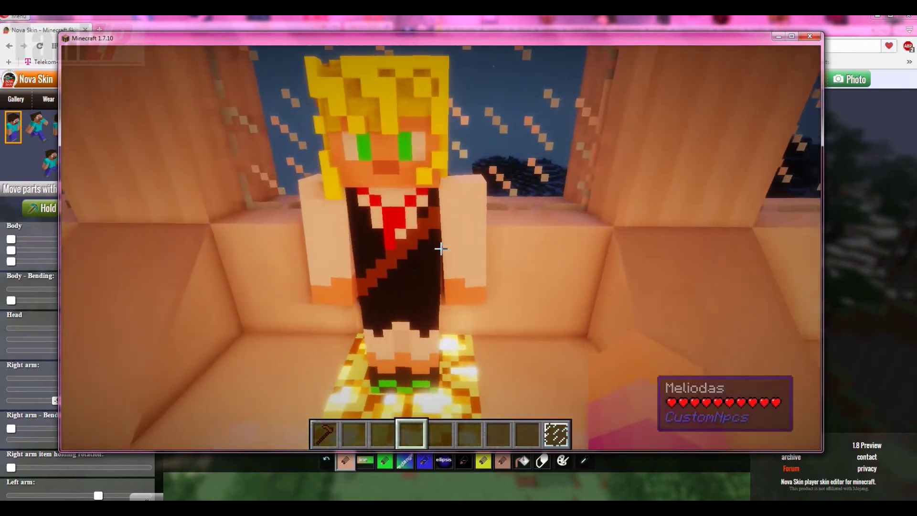
key(d)
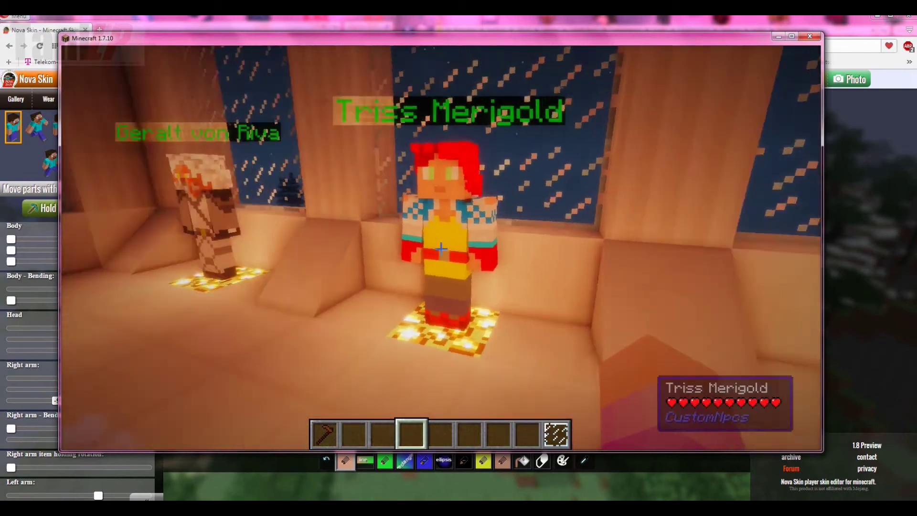
key(w)
key(d)
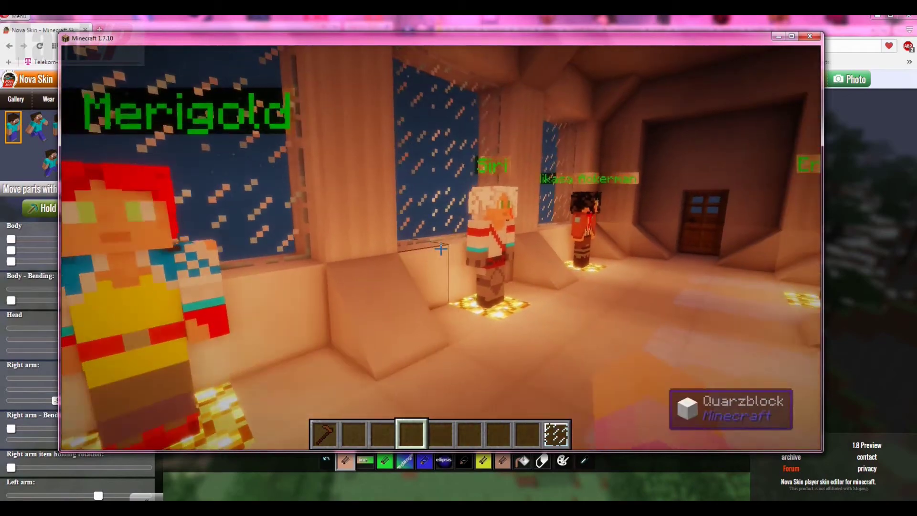
key(w)
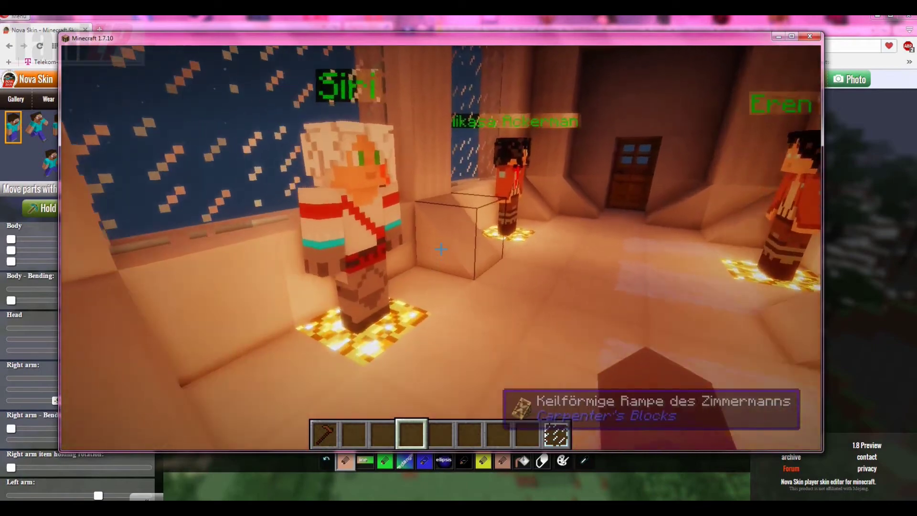
key(d)
Step: Create a new NPC with the Npc Zauberstab on the floor between Mikasa Ackerman and Eren Jäger
key(1)
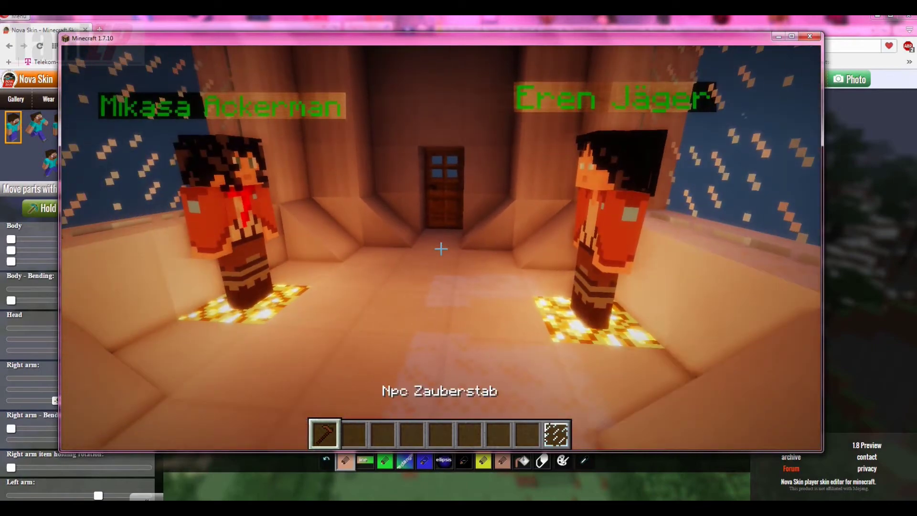
key(w)
right_click(440, 249)
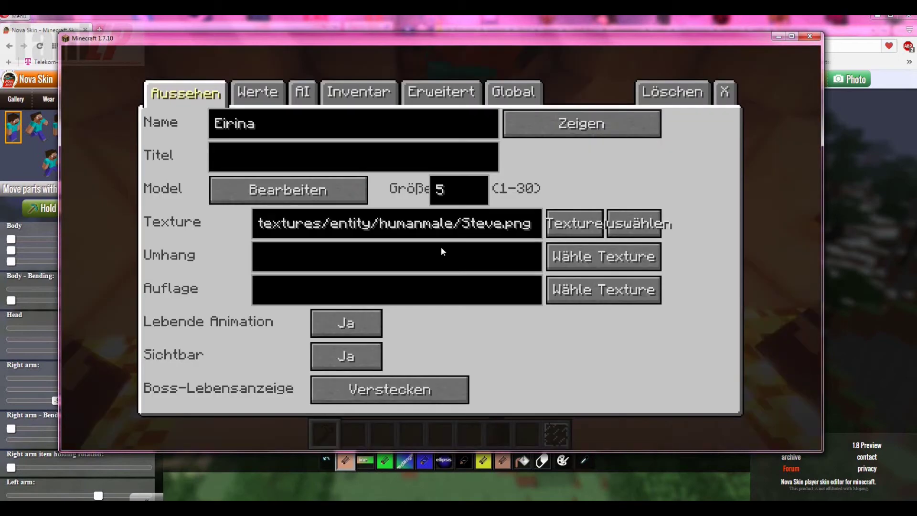
Step: Name the new NPC Monkey D. Ruffy
key(BackSpace)
key(BackSpace)
key(BackSpace)
key(BackSpace)
key(BackSpace)
key(BackSpace)
text(M)
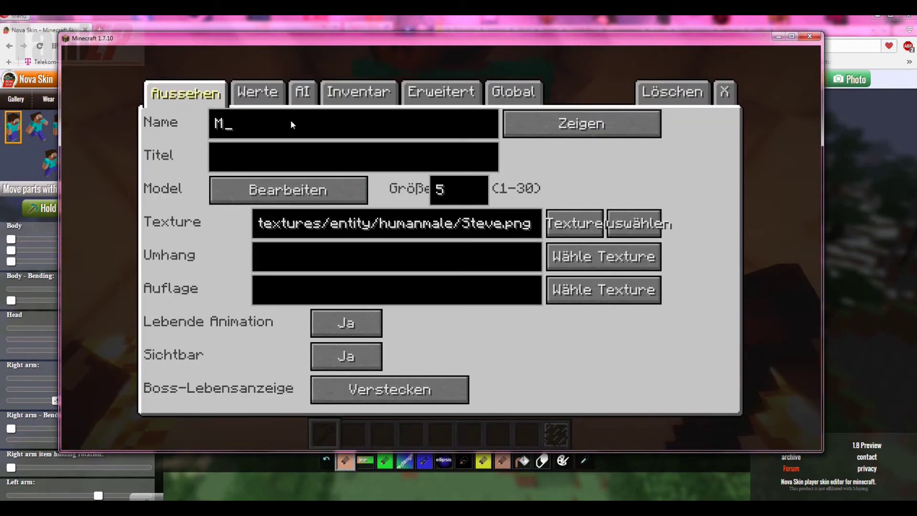
text(onkey)
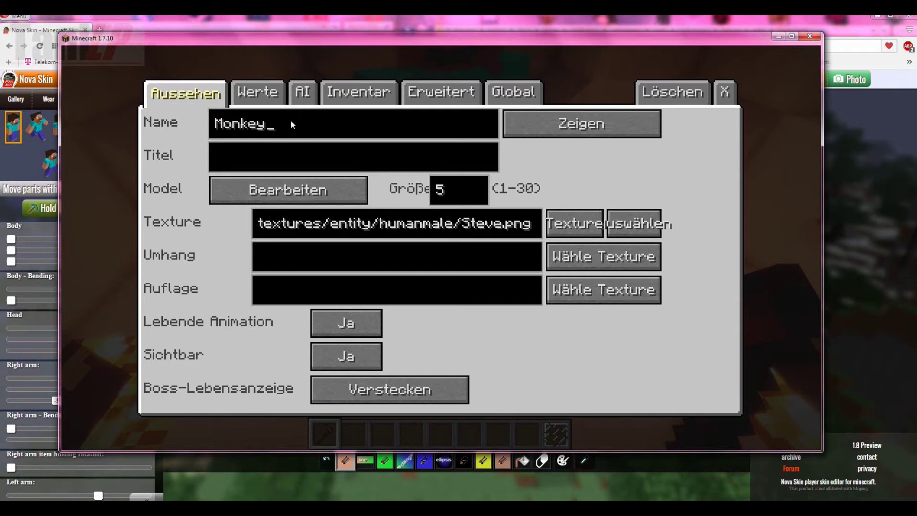
key(BackSpace)
key(BackSpace)
text(y)
key(BackSpace)
text(ey D. Ruffy)
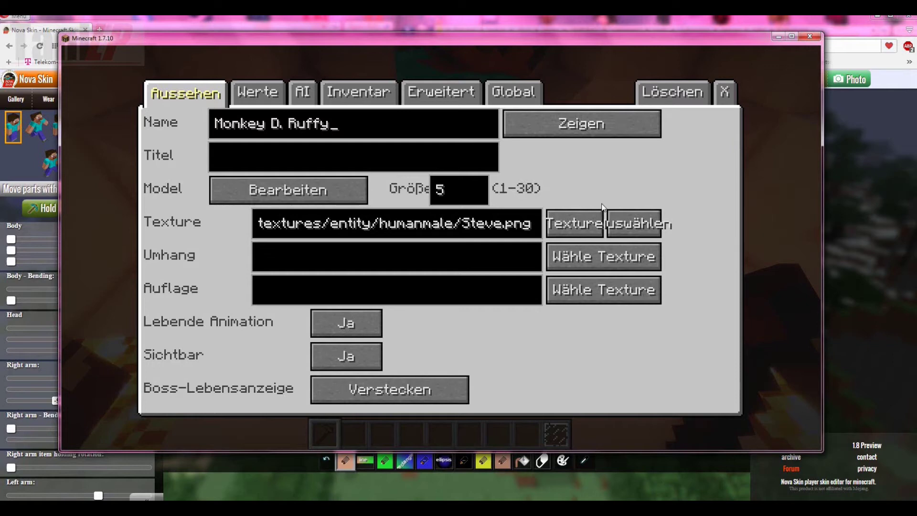
Step: Assign the texture 01 Tiny Tina (Borderlands 2).png from the humanmale folder to the new NPC
click(616, 223)
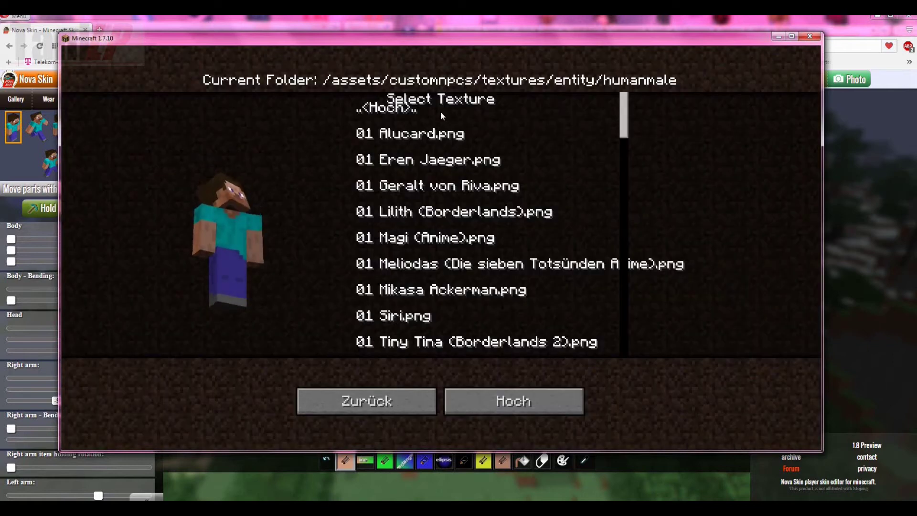
click(366, 401)
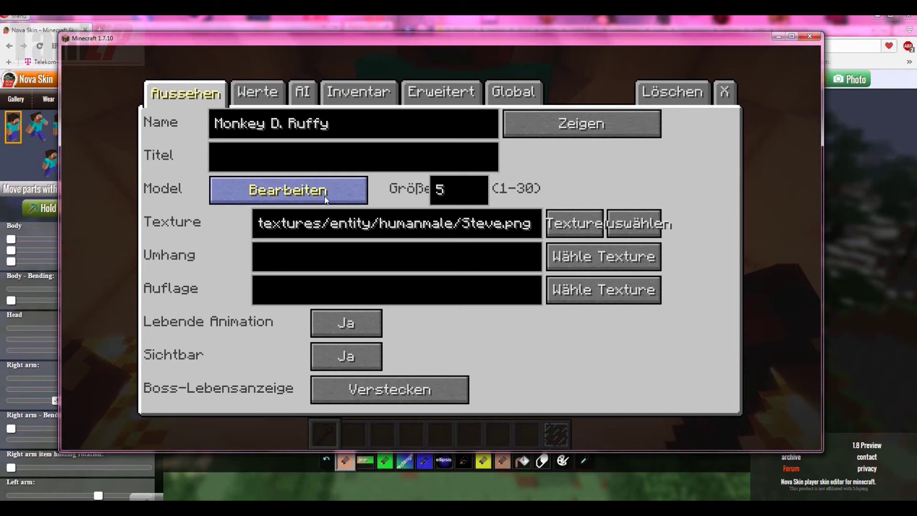
click(638, 223)
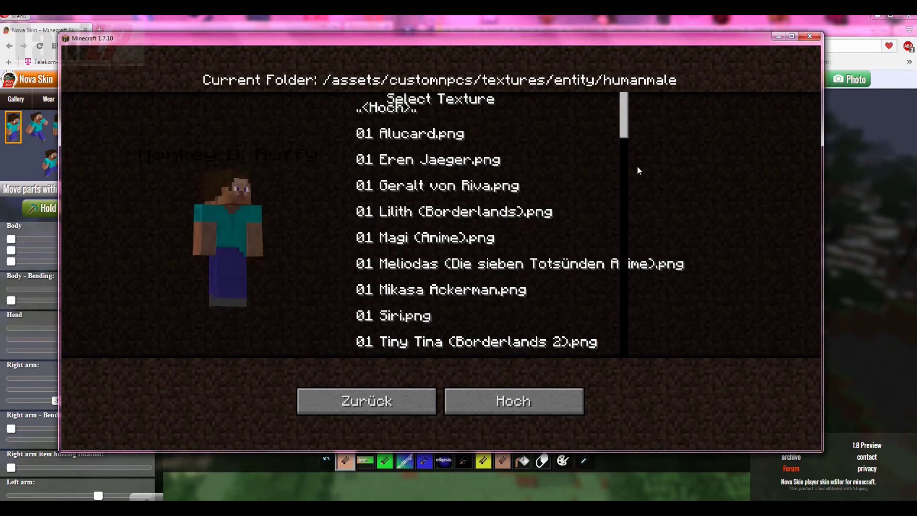
mouse_move(624, 128)
mouse_down()
mouse_move(627, 146)
mouse_move(633, 127)
mouse_up()
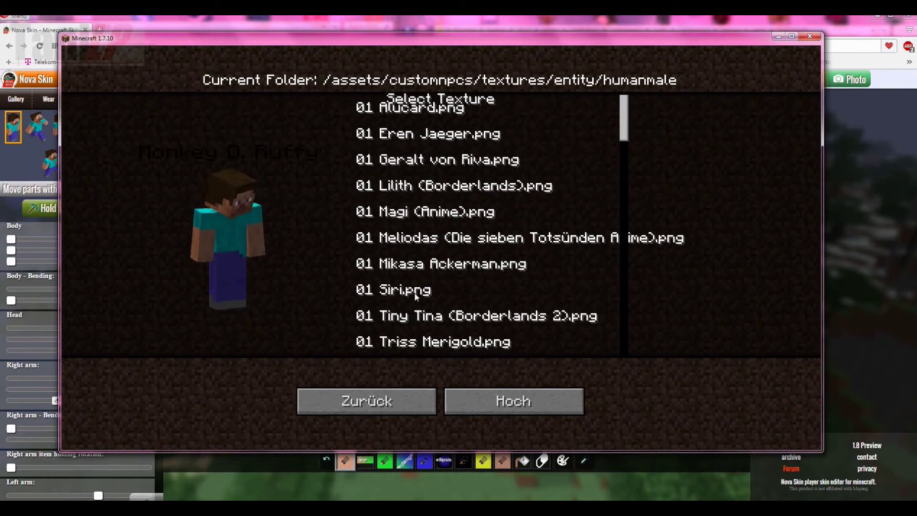
click(434, 319)
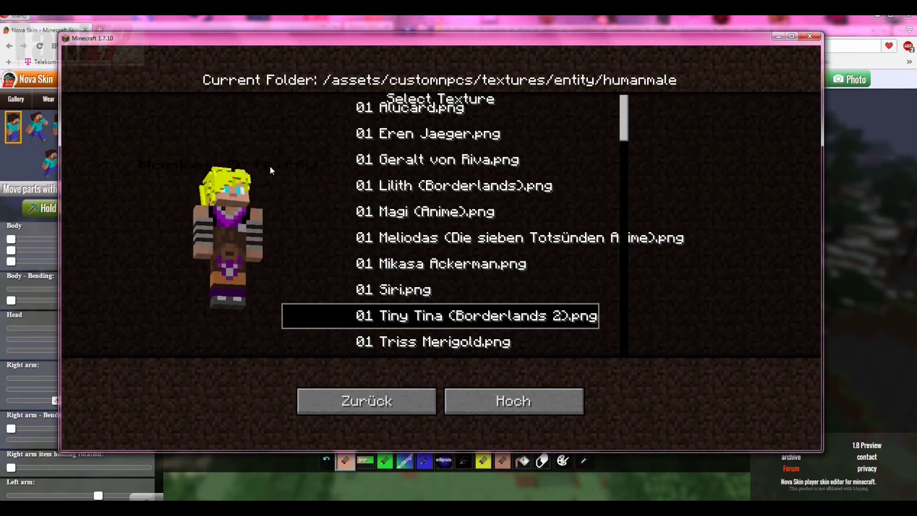
click(411, 403)
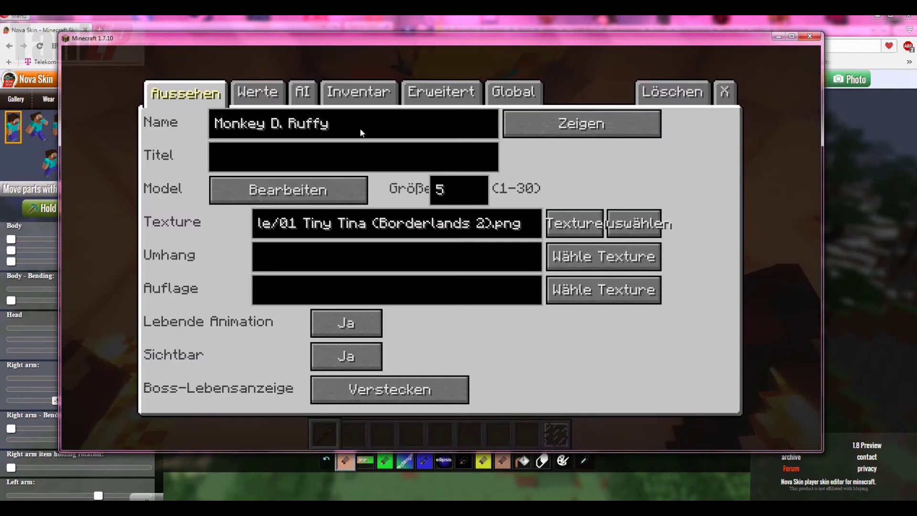
Step: Rename the NPC as Tiny Tina and close its editor
click(303, 130)
key(BackSpace)
key(BackSpace)
key(BackSpace)
key(BackSpace)
key(BackSpace)
key(BackSpace)
key(BackSpace)
key(BackSpace)
key(BackSpace)
key(BackSpace)
key(BackSpace)
key(BackSpace)
key(BackSpace)
key(BackSpace)
key(BackSpace)
text(Tiny Tina)
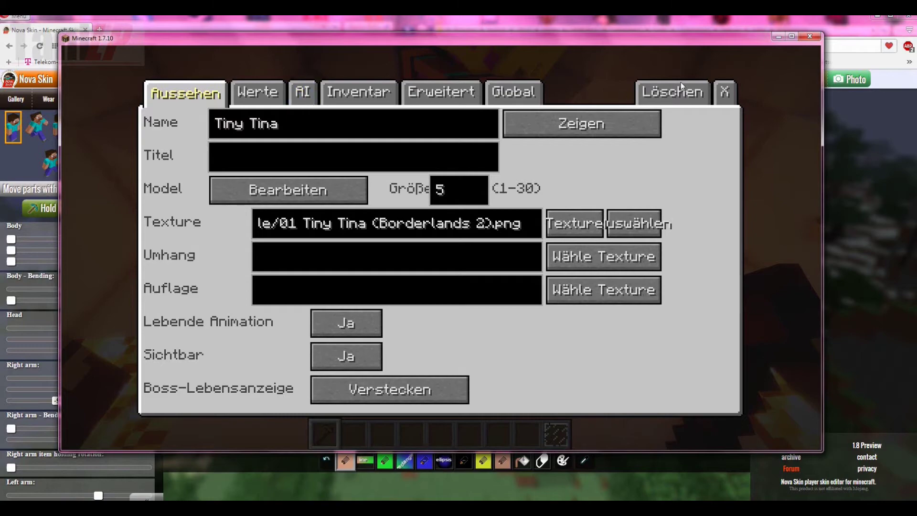
click(724, 92)
Step: Walk around the new Tiny Tina NPC and examine its skin and facing direction
key(d)
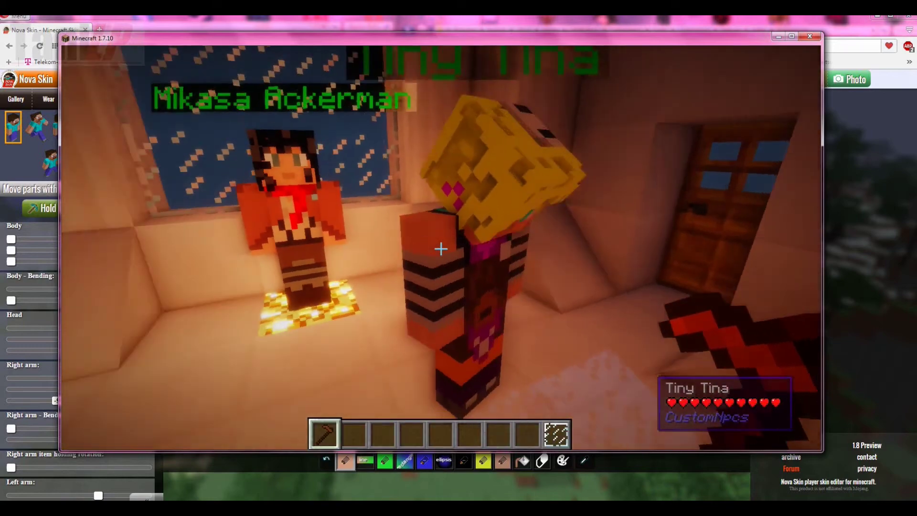
key(a)
key(s)
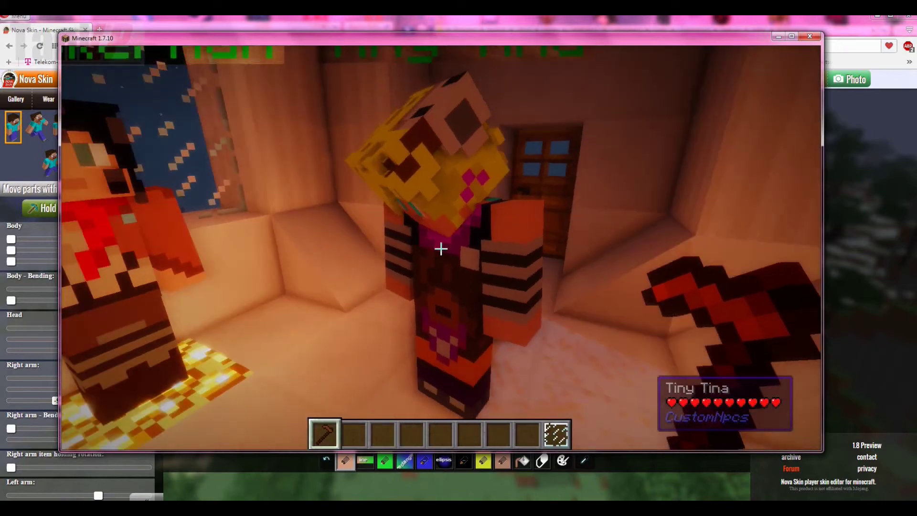
key(w)
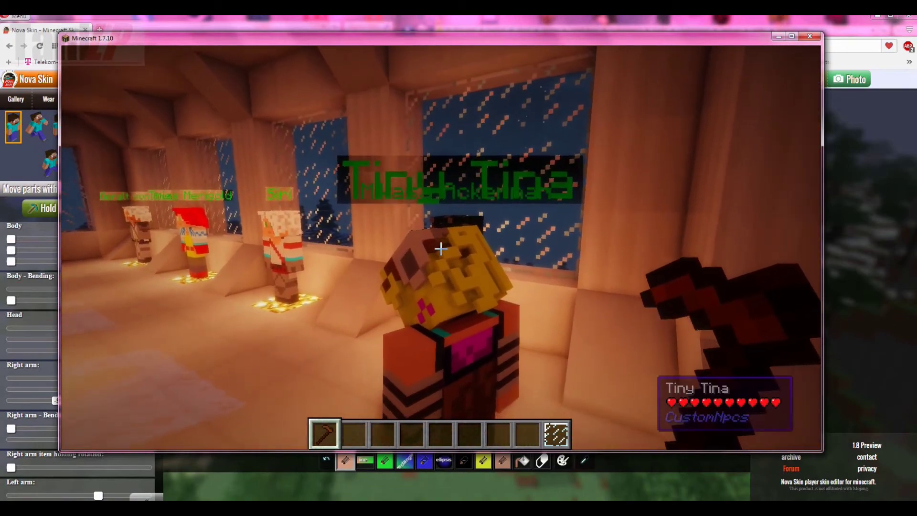
key(a)
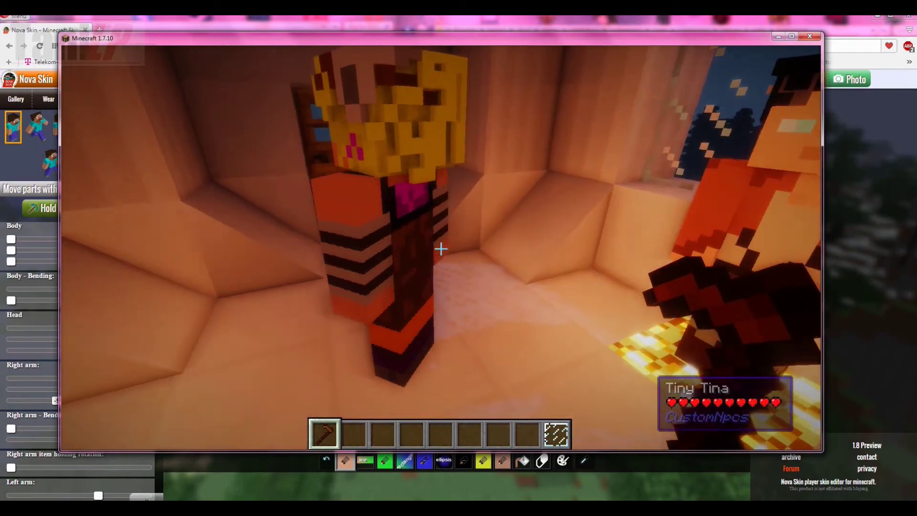
Step: Set the Tiny Tina NPC's rotation to manual at 90 degrees in its movement settings and close the editor
right_click(441, 248)
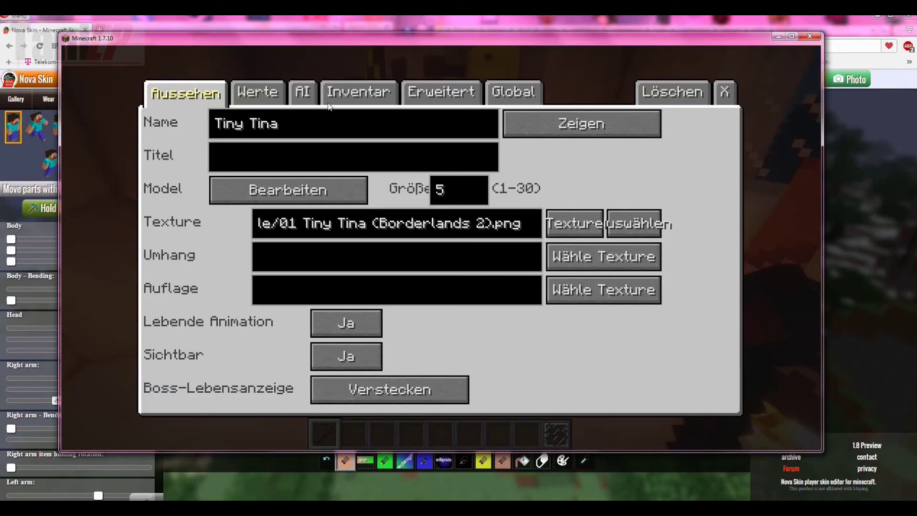
click(303, 91)
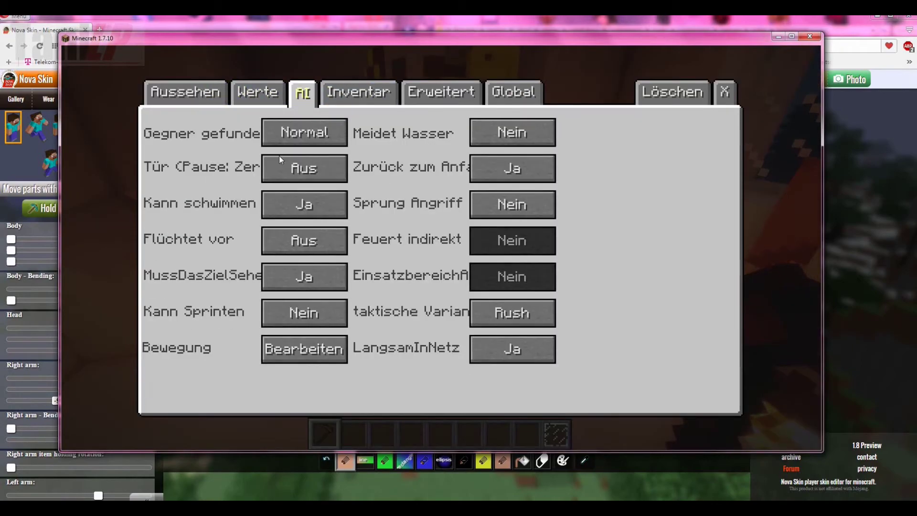
click(302, 349)
click(430, 208)
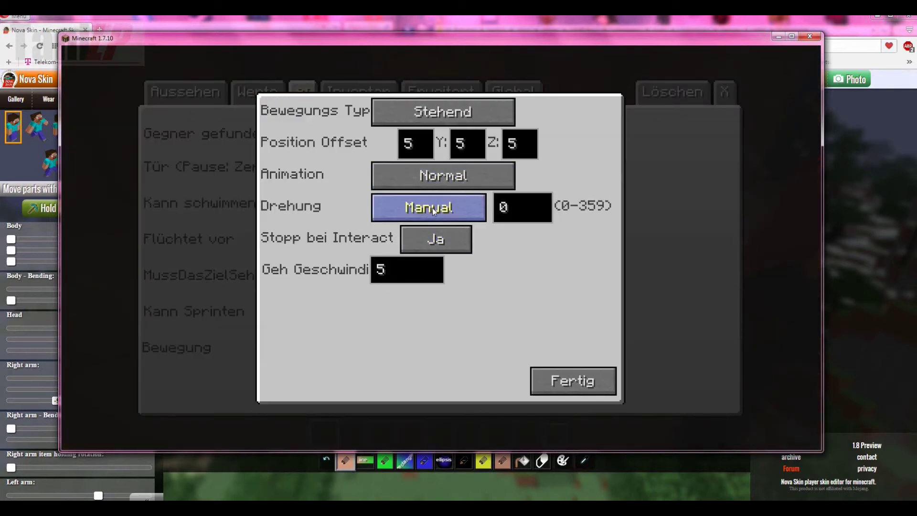
click(532, 206)
key(BackSpace)
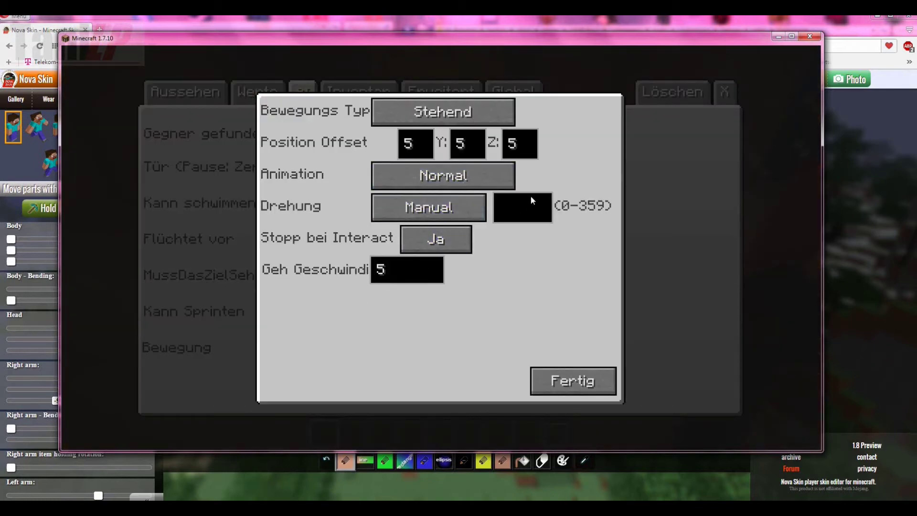
text(90)
click(589, 373)
click(724, 93)
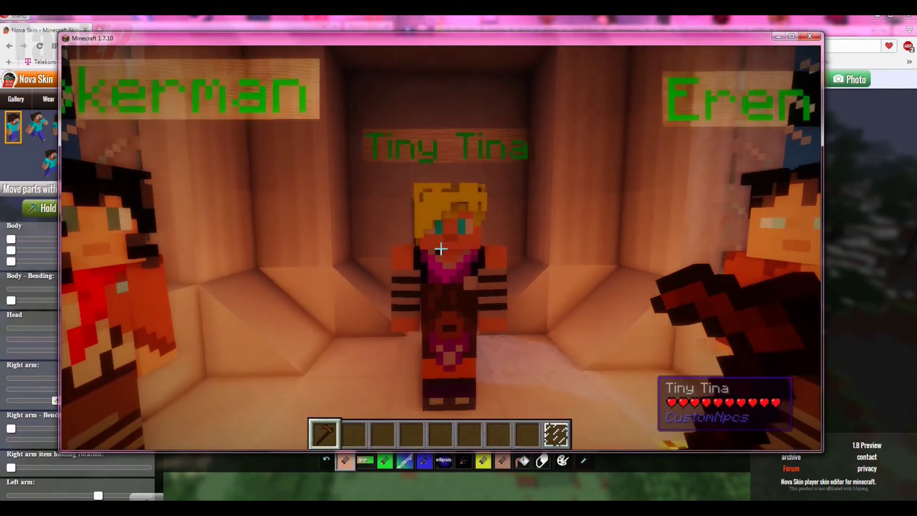
Step: Examine the Tiny Tina NPC's face, hair and upper body up close from the front and side
key(w)
key(d)
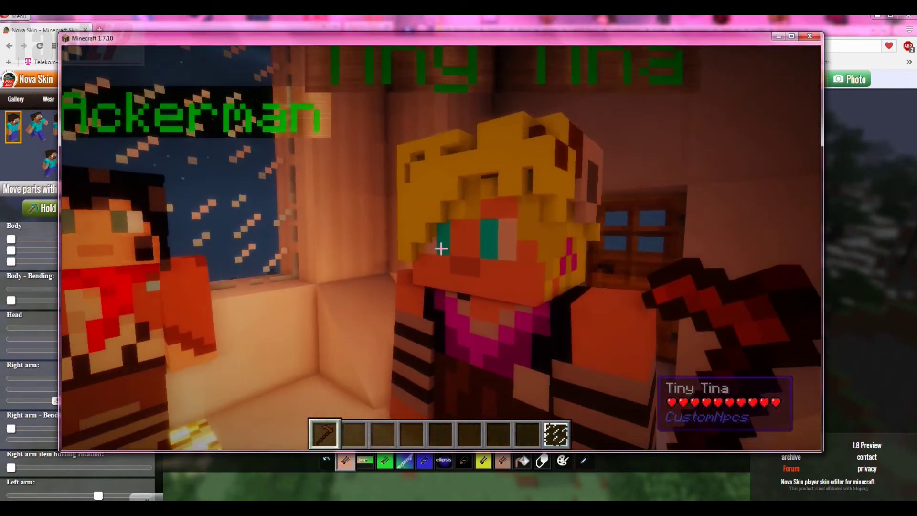
key(a)
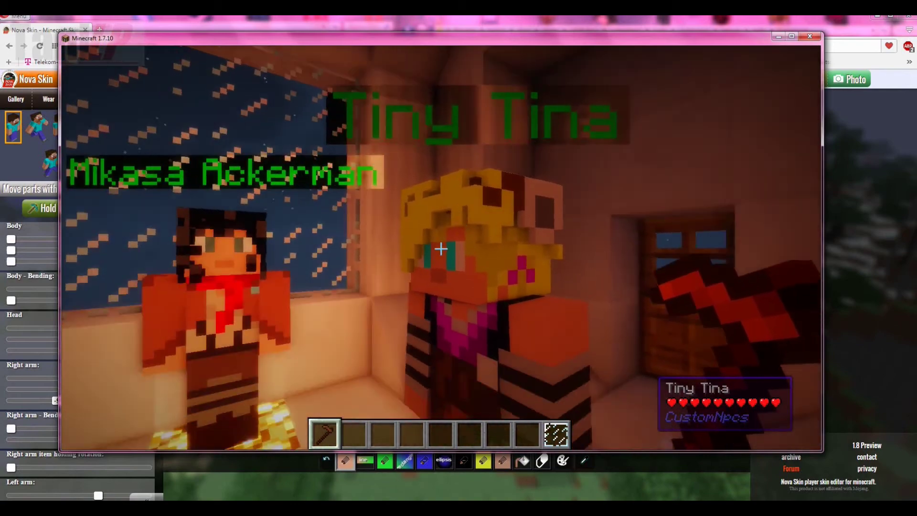
key(a)
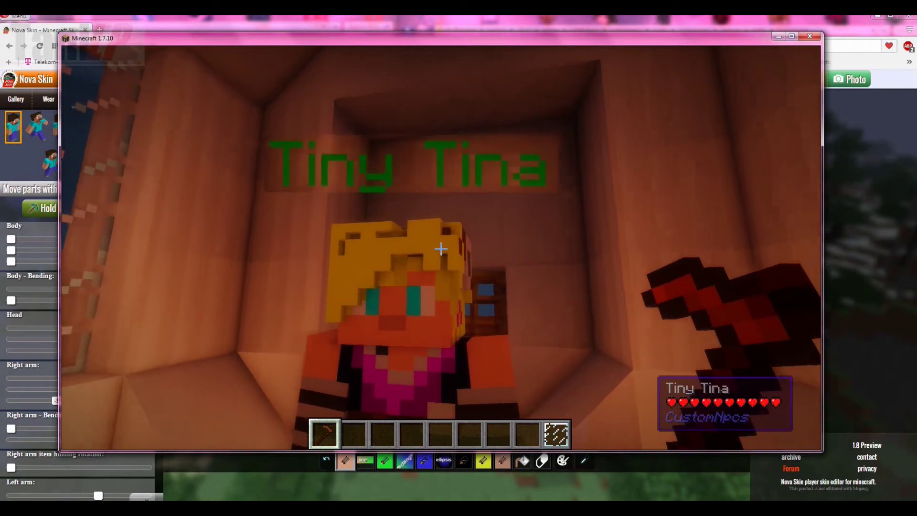
key(a)
key(s)
key(w)
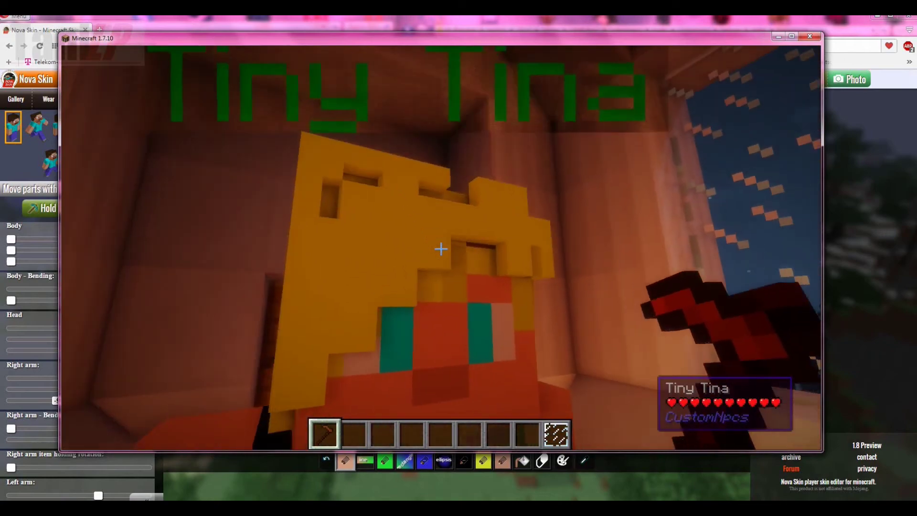
key(s)
key(d)
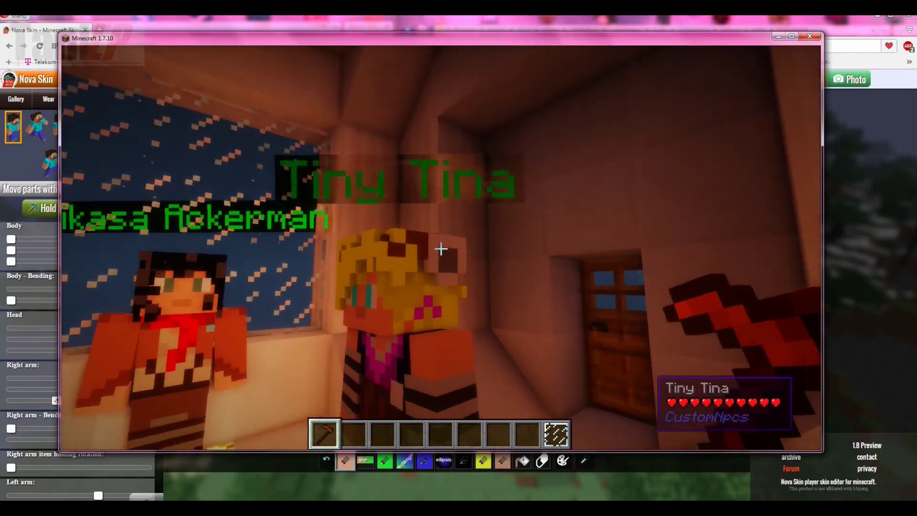
Step: Walk behind the Tiny Tina NPC and examine the back of her head and her side
key(d)
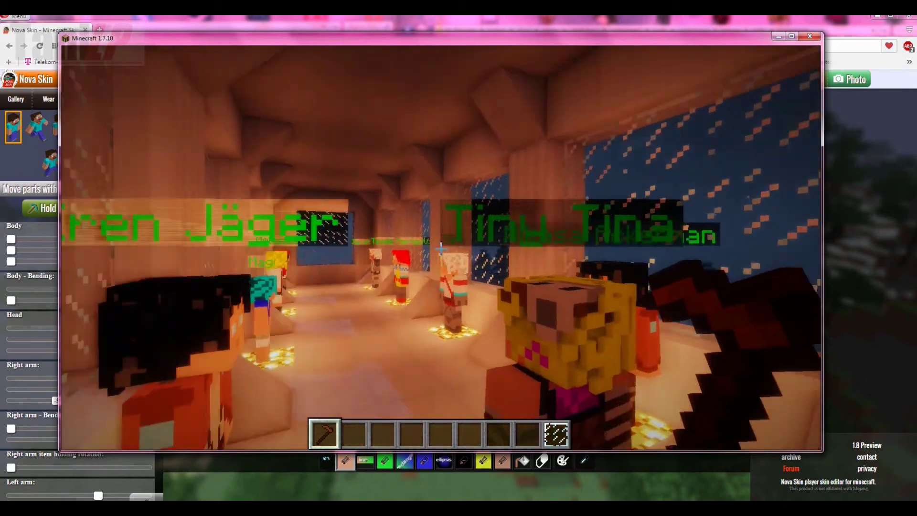
key(s)
key(a)
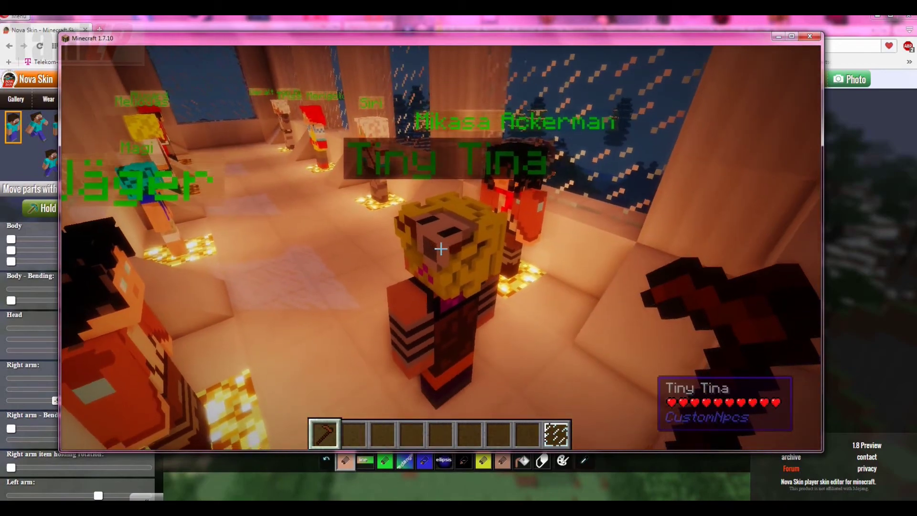
key(a)
key(w)
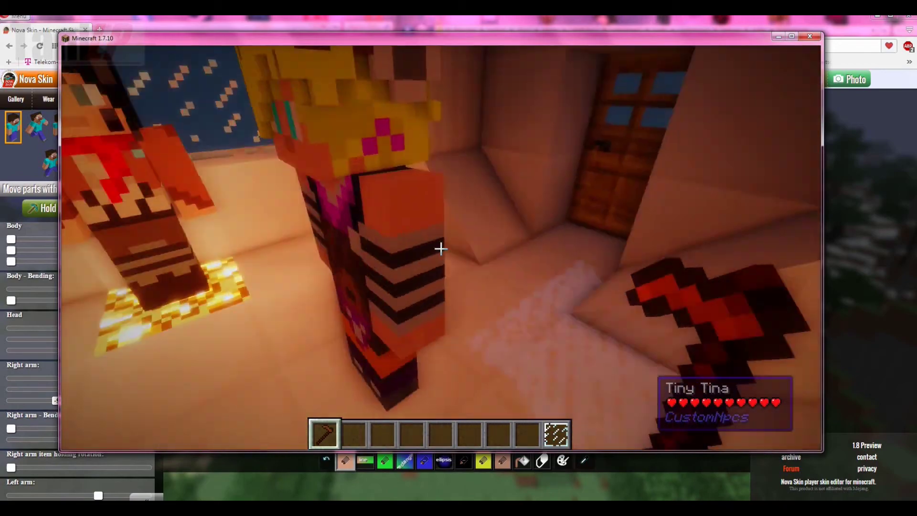
Step: Create another NPC with the Npc Zauberstab on the quartz floor in front of Tiny Tina
key(s)
key(d)
key(w)
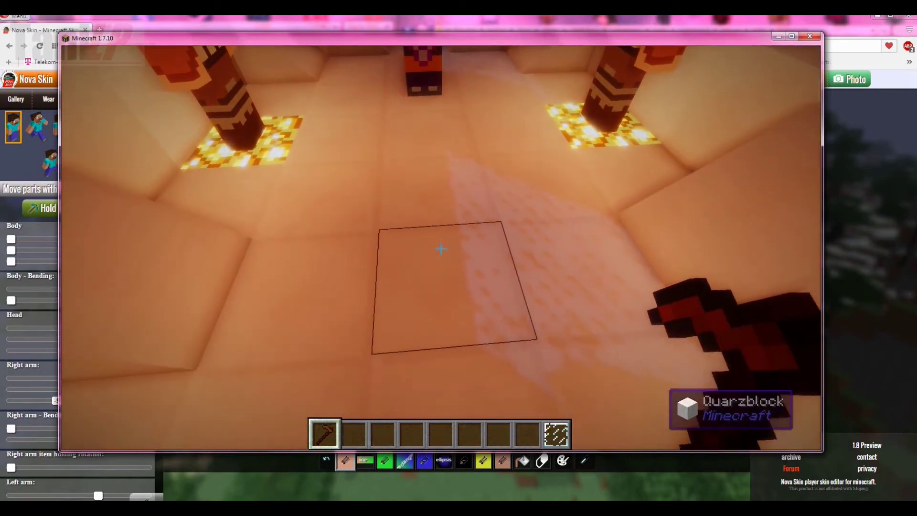
right_click(441, 248)
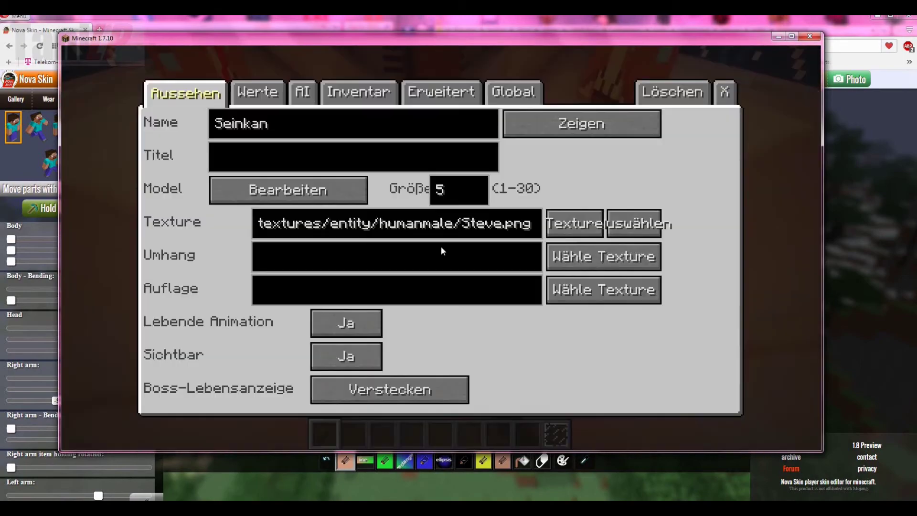
Step: Look through the humanmale texture list for the new Seinkan NPC and close the editor without choosing a texture
click(630, 223)
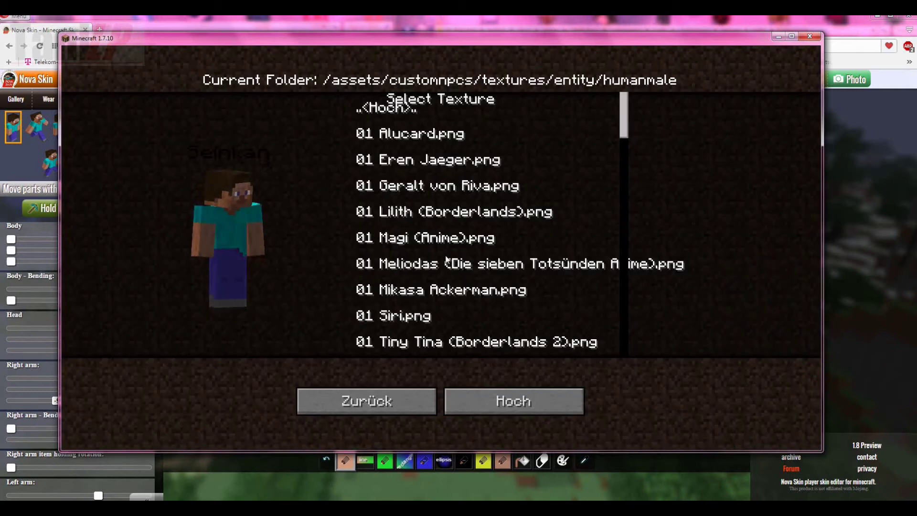
mouse_move(626, 132)
mouse_down()
mouse_move(629, 149)
mouse_move(633, 136)
mouse_up()
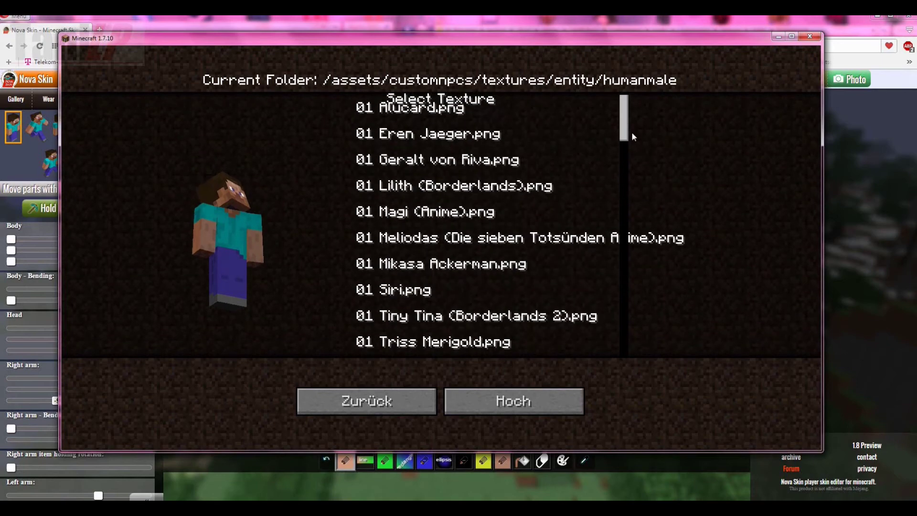
click(411, 410)
click(725, 92)
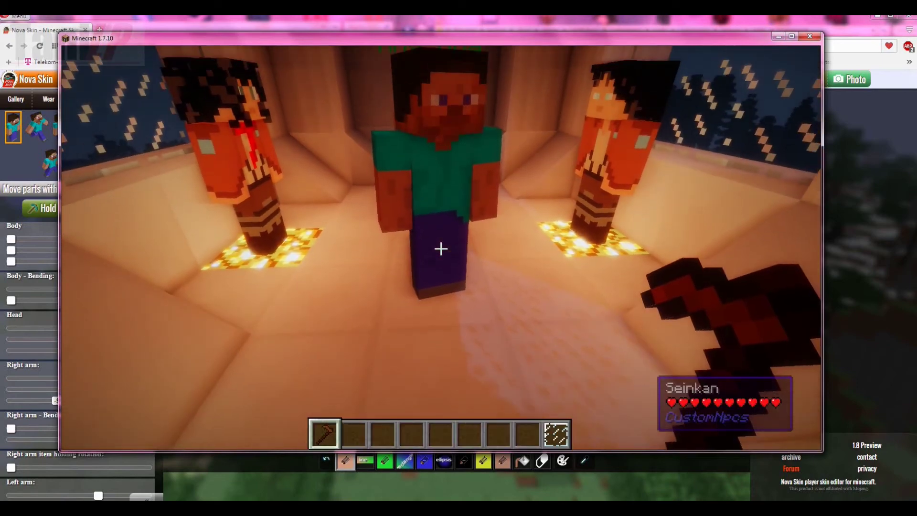
Step: Copy the Monkey D Ruffy skin from Eigene Skins Gebastelt into the humanmale folder and rename the copy 01 Monkey D Ruffy
key(e)
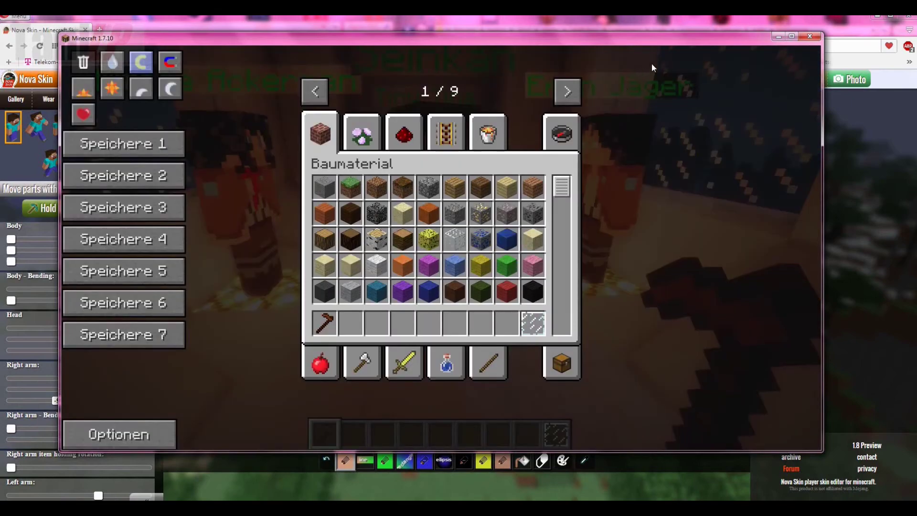
click(779, 37)
click(878, 16)
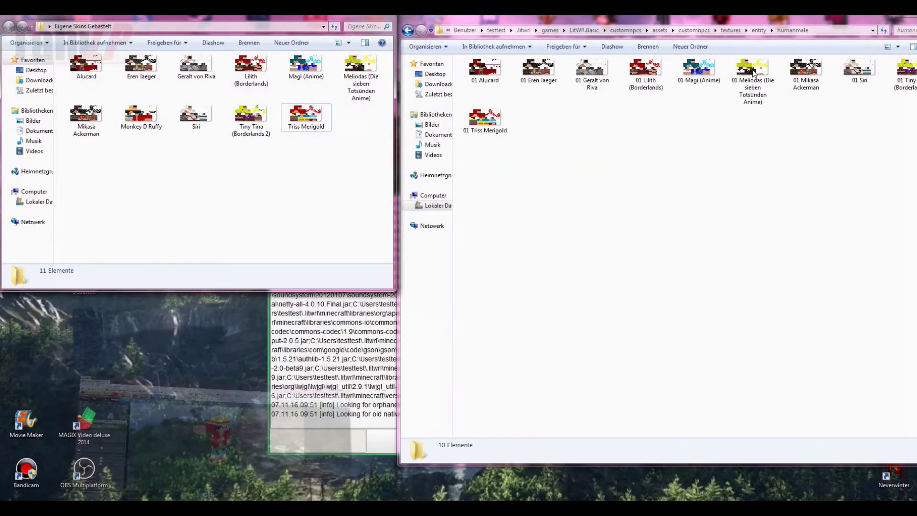
right_click(144, 127)
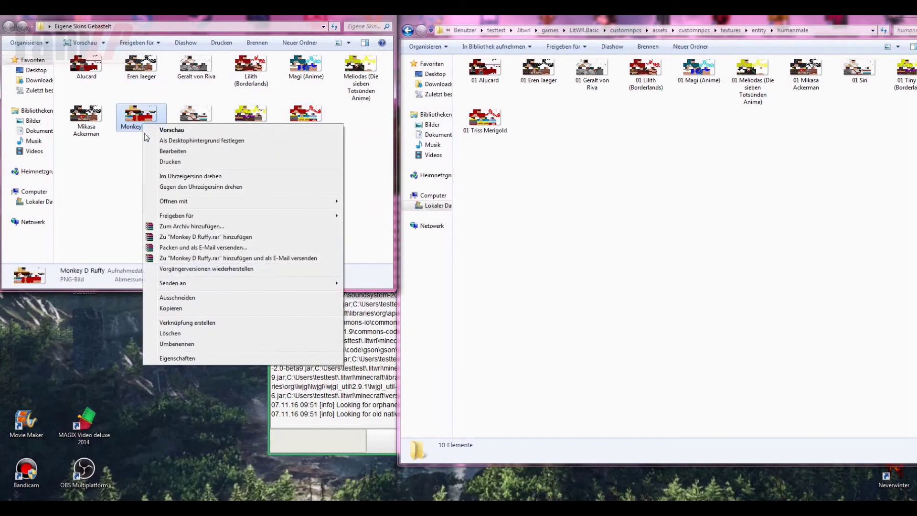
click(170, 309)
right_click(546, 214)
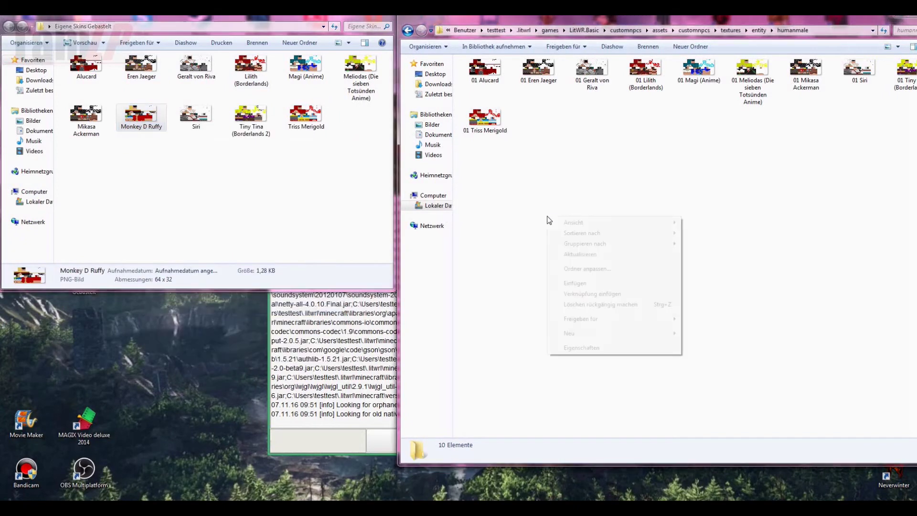
click(585, 284)
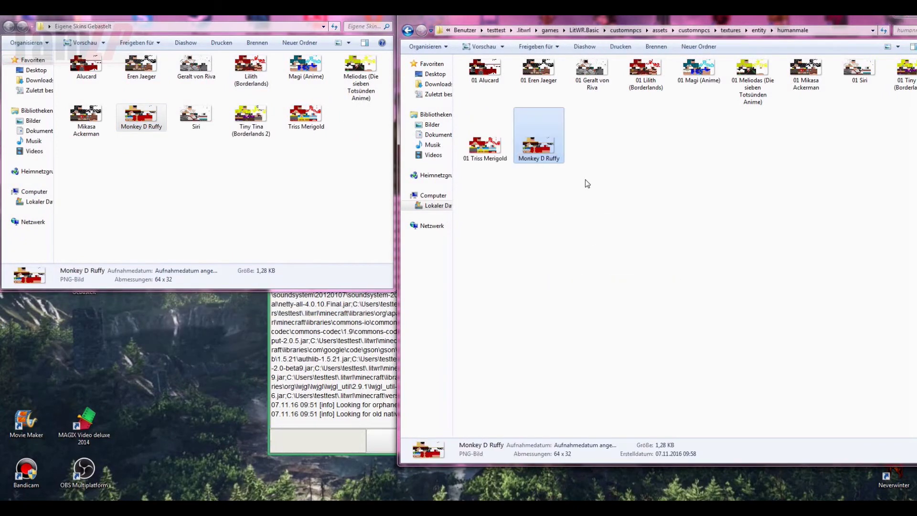
click(538, 158)
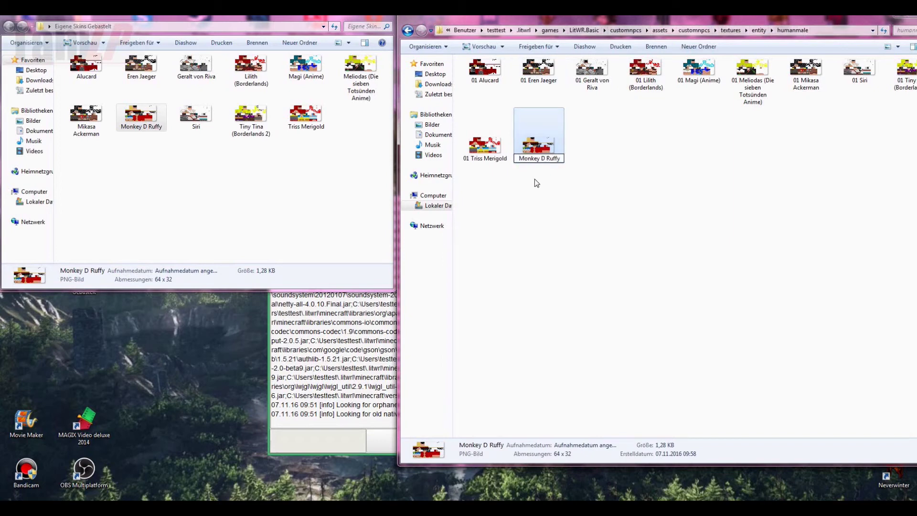
click(557, 231)
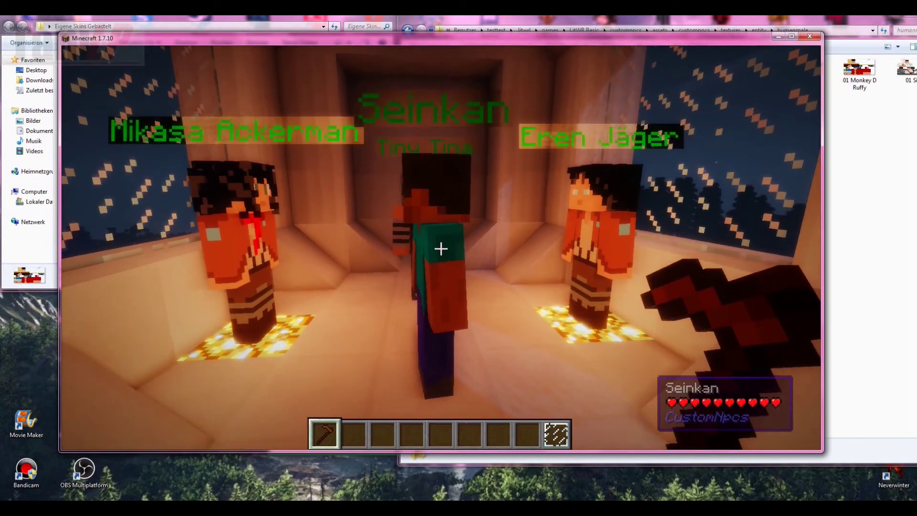
Step: Back in Minecraft, set the Seinkan NPC's texture to 01 Monkey D Ruffy.png and close the editor
right_click(441, 248)
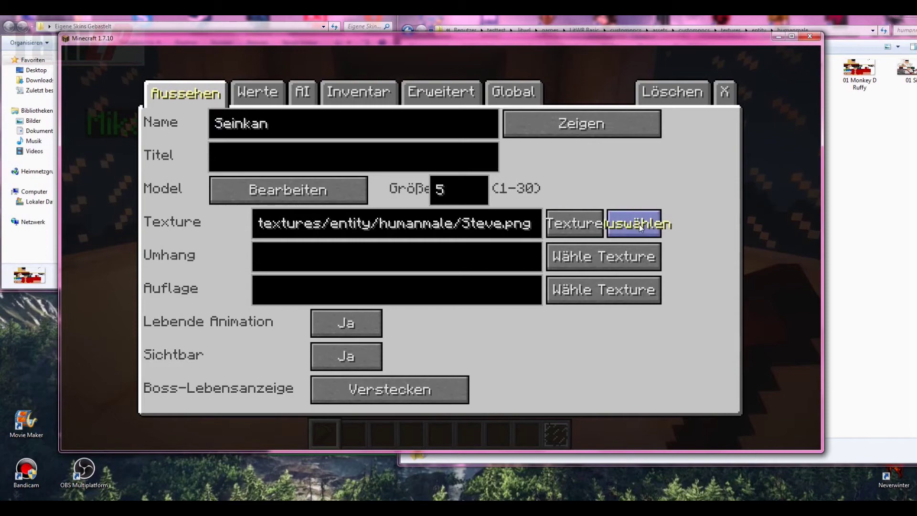
click(576, 221)
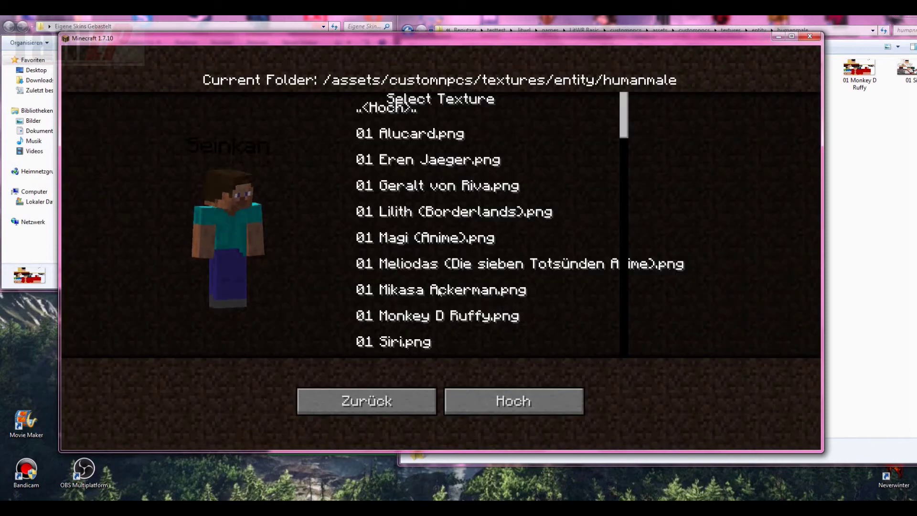
click(445, 317)
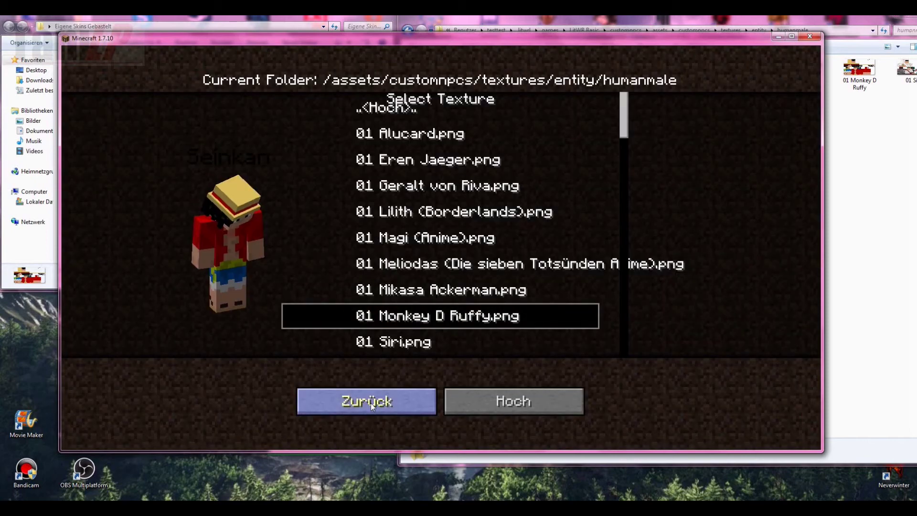
click(402, 402)
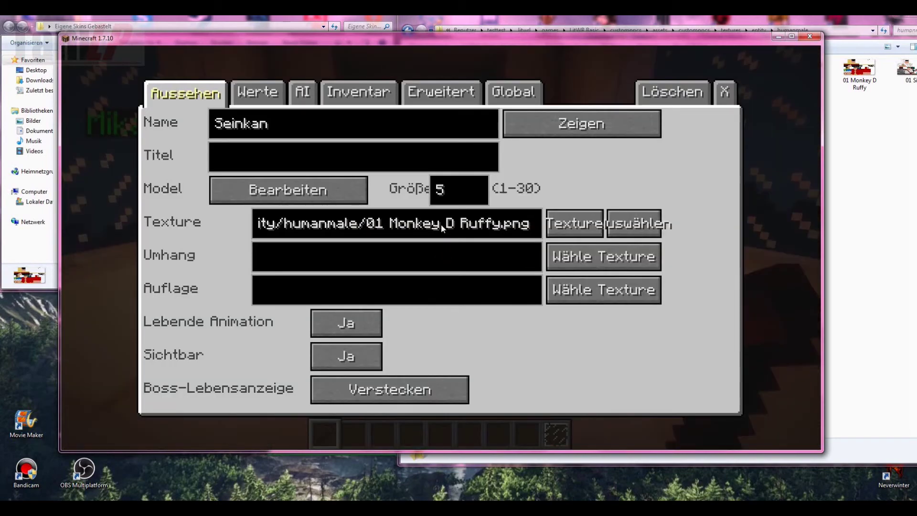
click(725, 97)
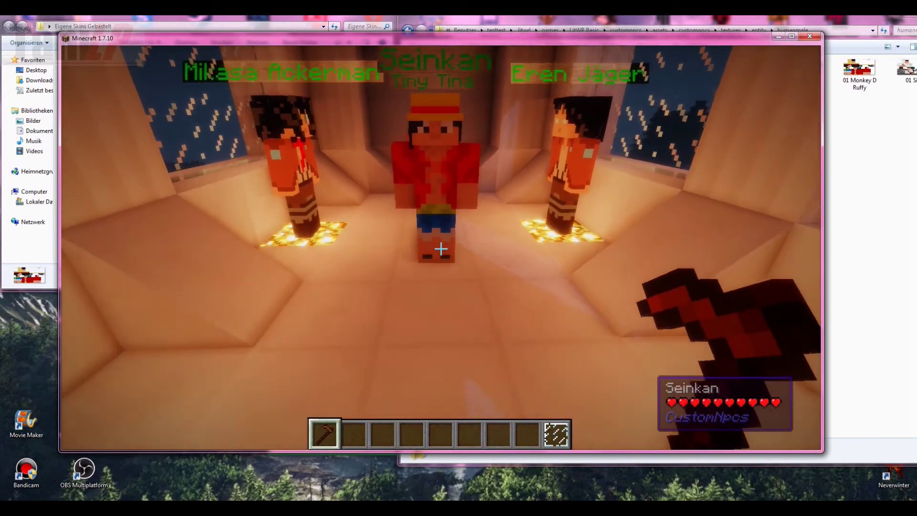
Step: Examine the Seinkan NPC's Monkey D Ruffy skin from the front, from behind and from above
key(space)
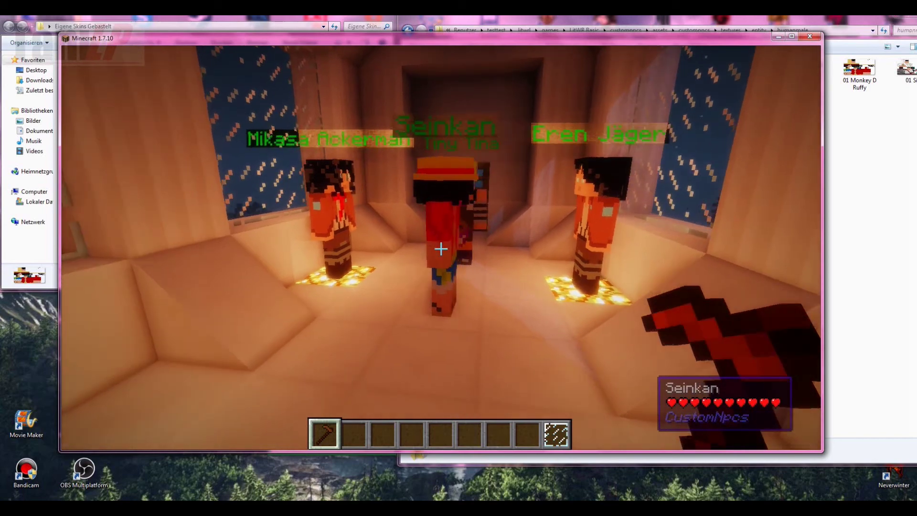
key(a)
key(s)
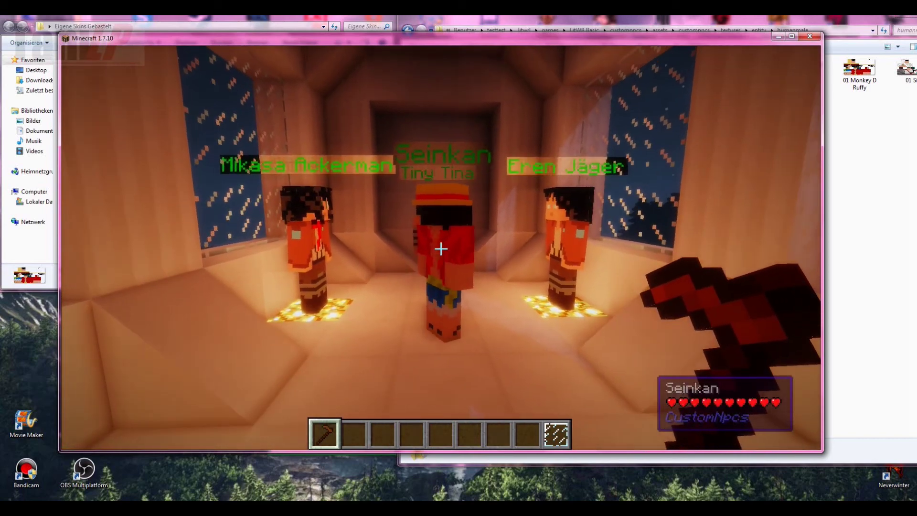
key(w)
key(a)
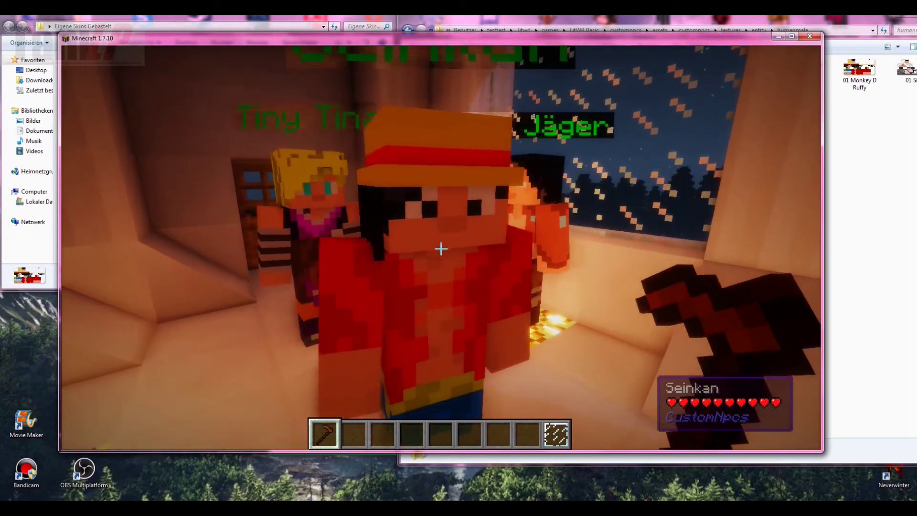
key(s)
key(d)
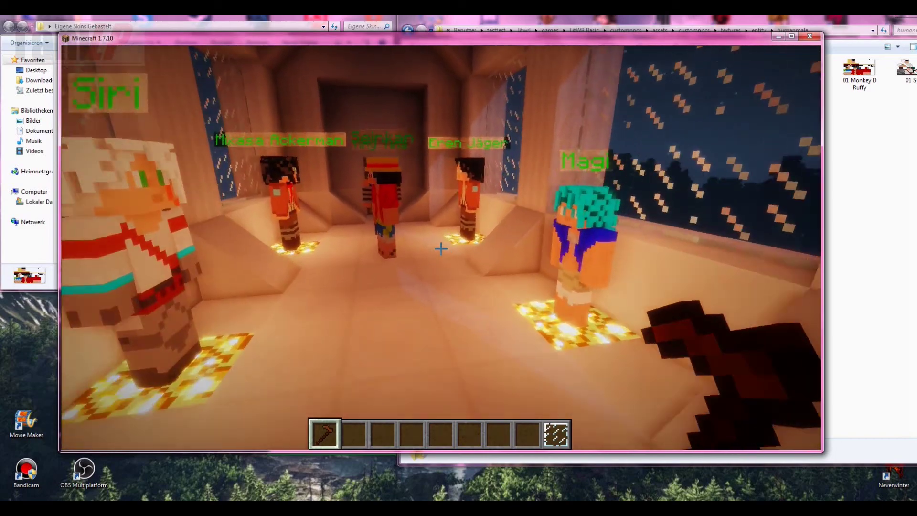
key(w)
key(w)
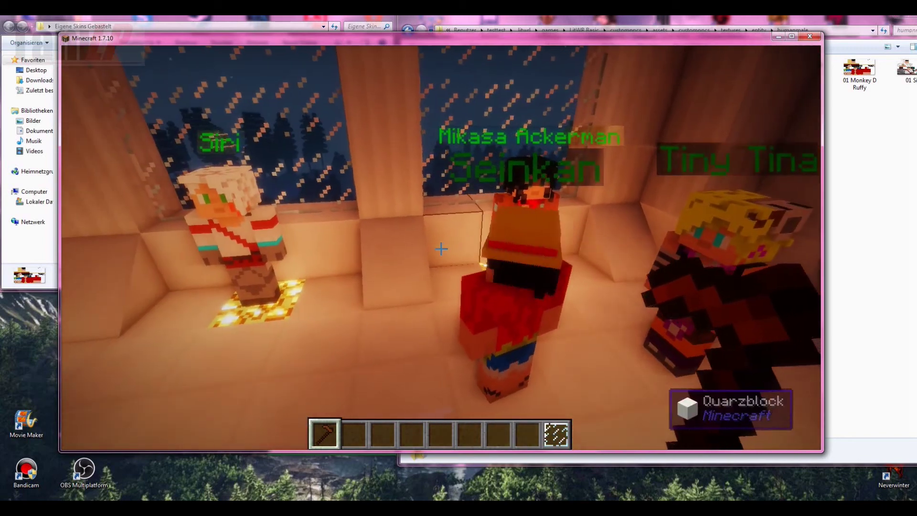
mouse_move(442, 249)
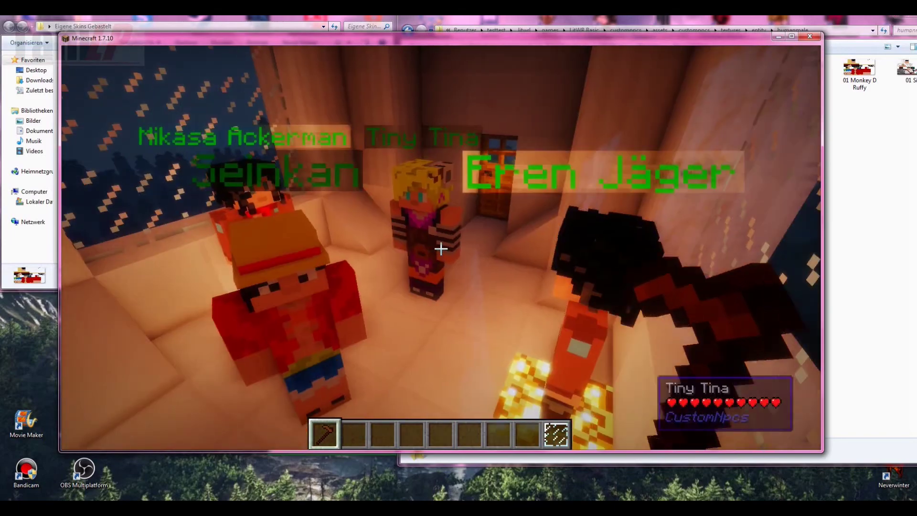
key(a)
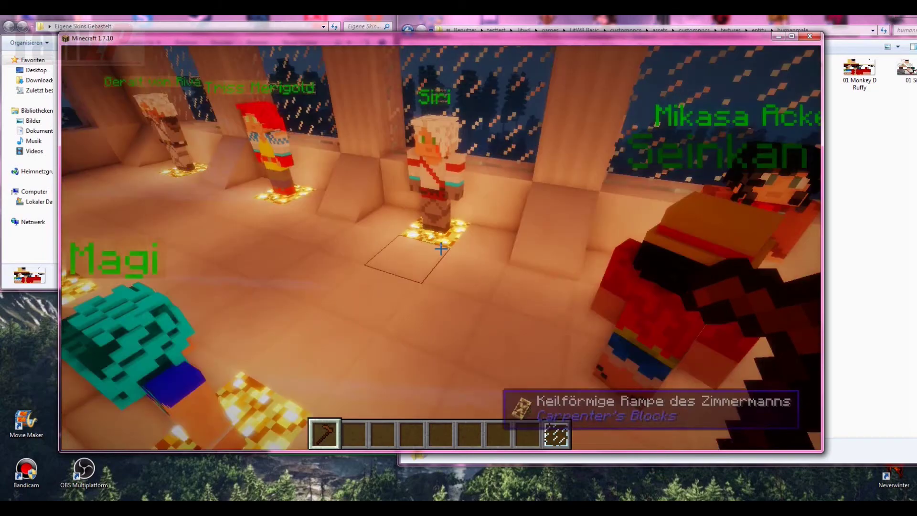
Step: Walk along the hall past the other skinned NPCs and return to view the Seinkan NPC from behind
key(w)
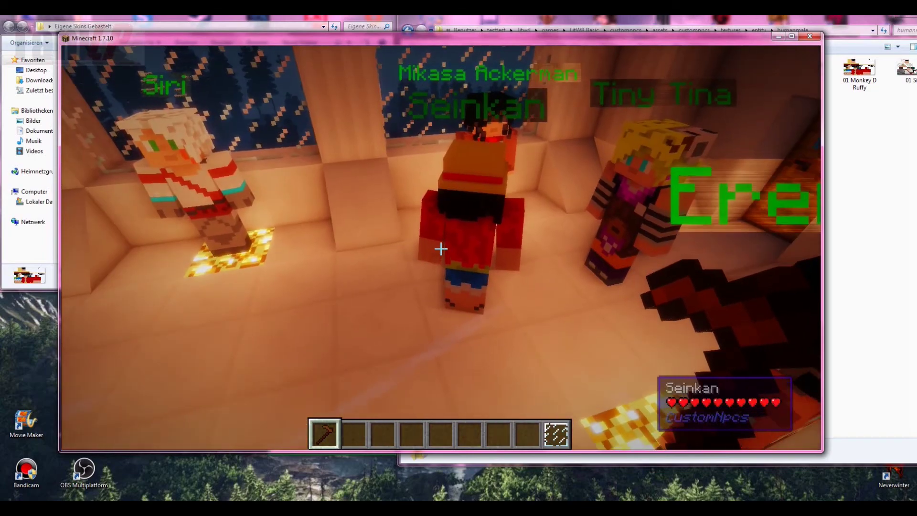
key(w)
key(w)
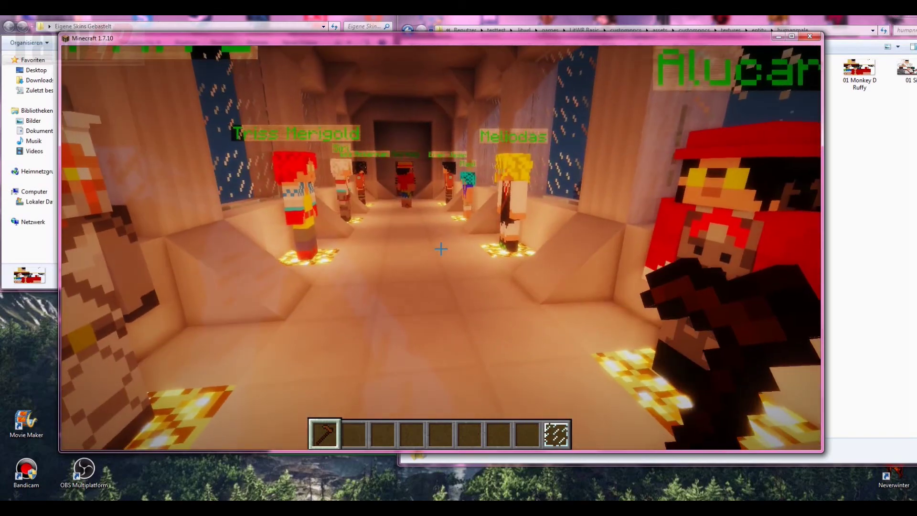
key(w)
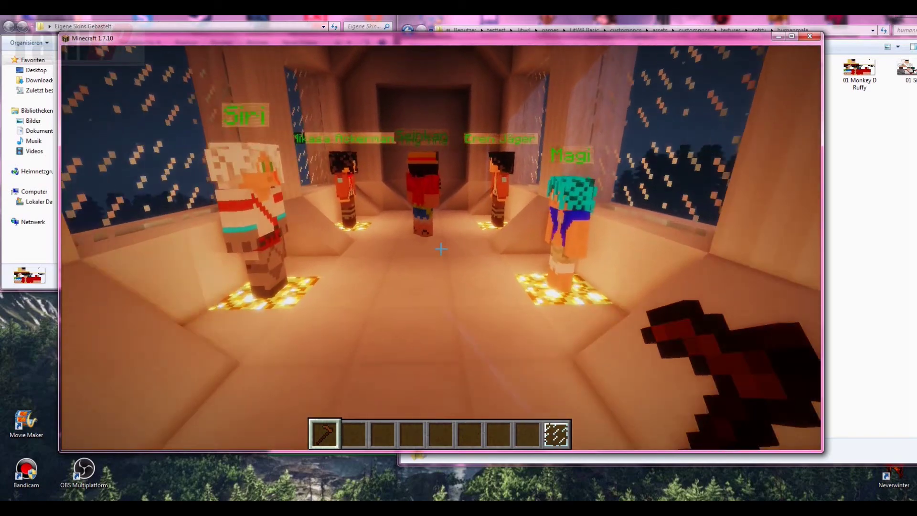
key(w)
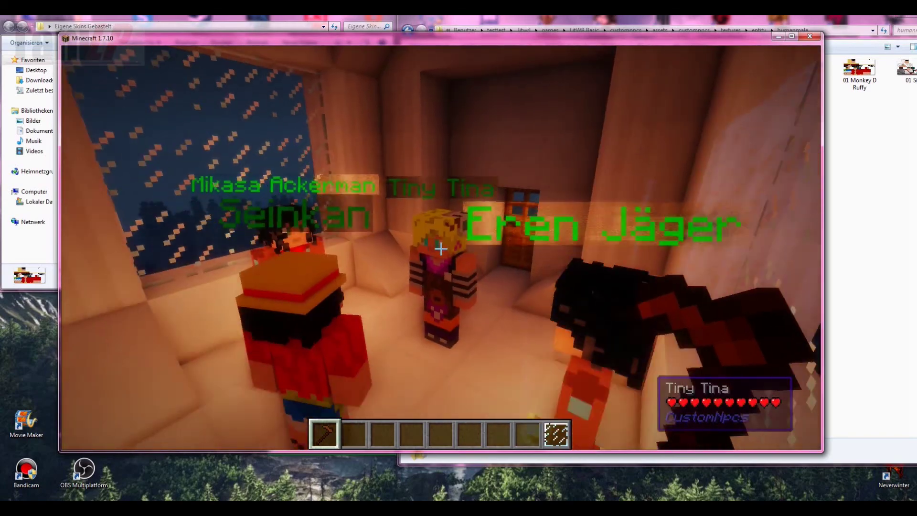
key(s)
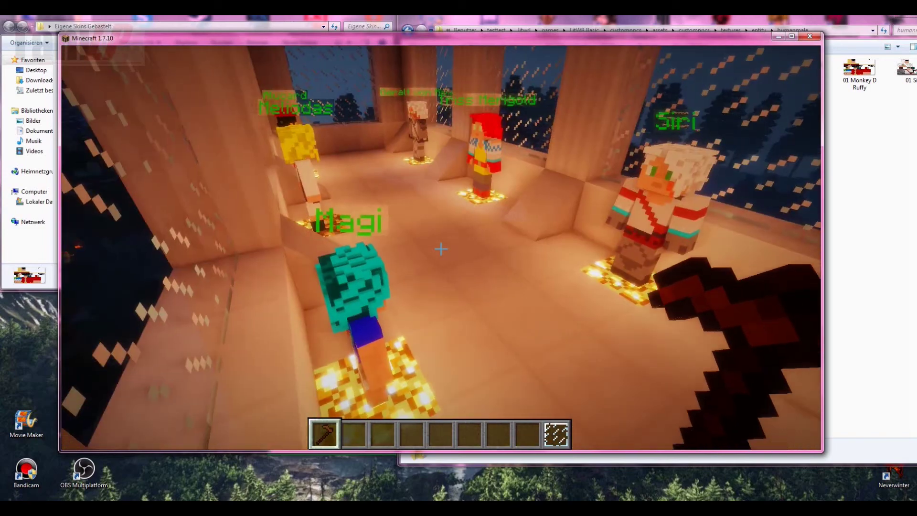
key(w)
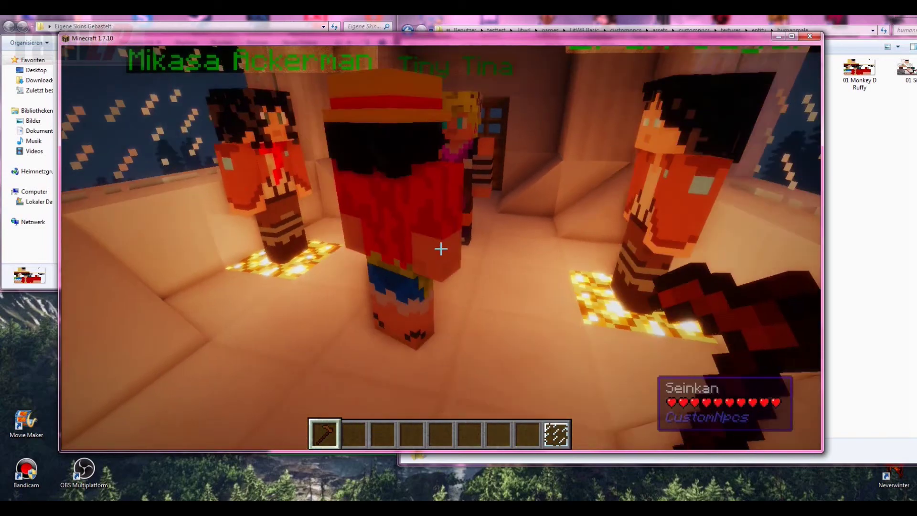
key(s)
right_click(441, 249)
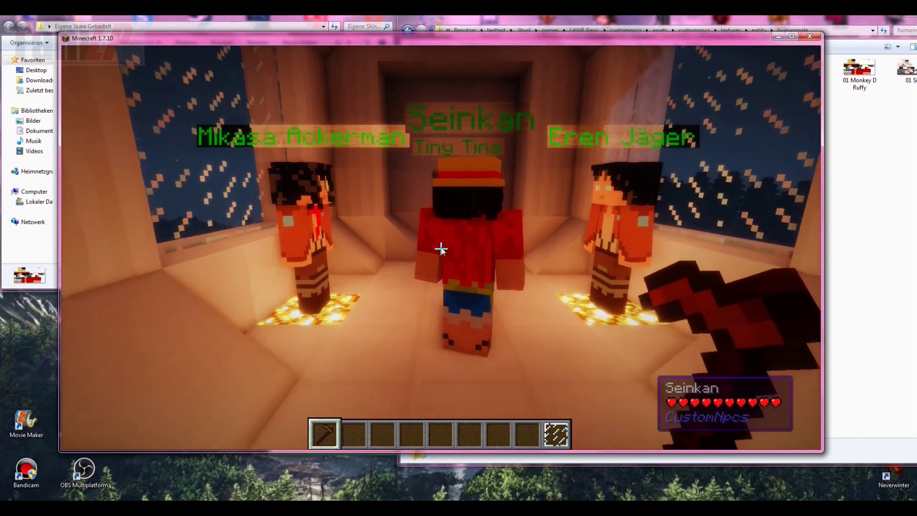
Step: Switch to Nova Skin in the browser, apply the second preset pose to the Monkey D Ruffy model, view it from the front and minimize the browser
key(e)
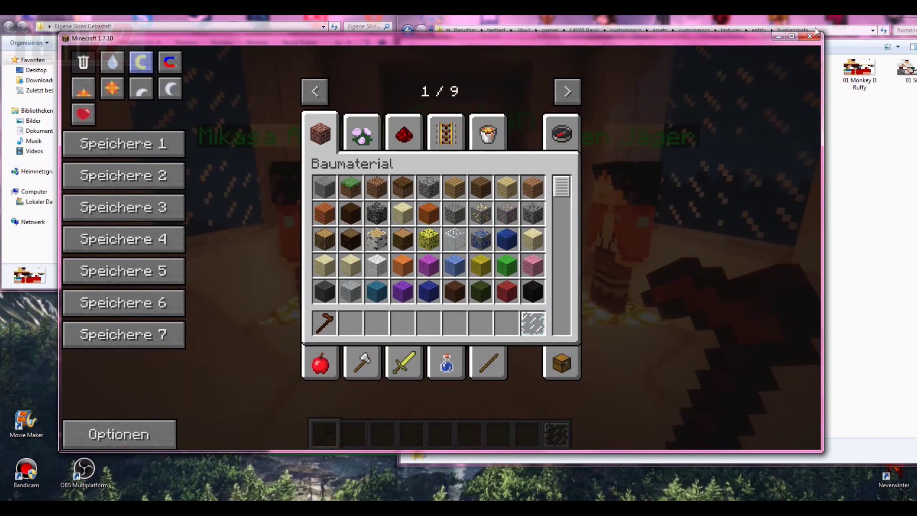
click(778, 36)
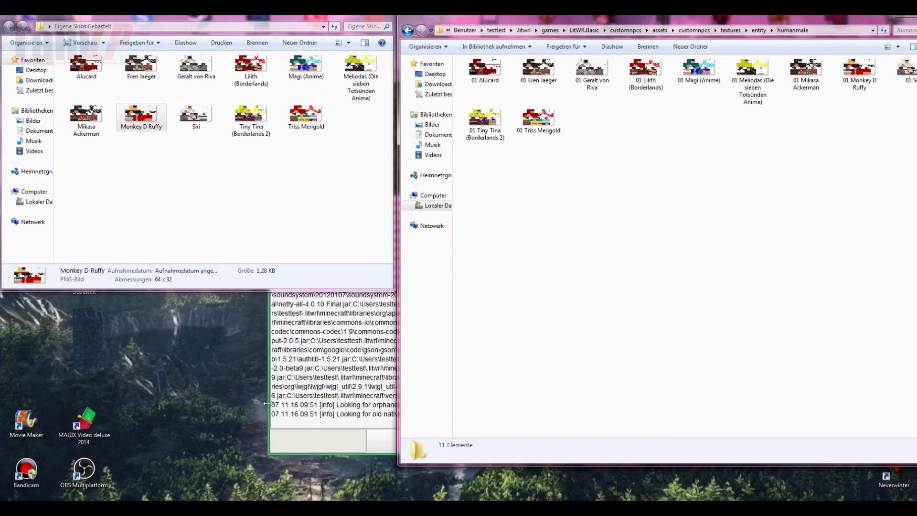
mouse_move(128, 494)
click(176, 469)
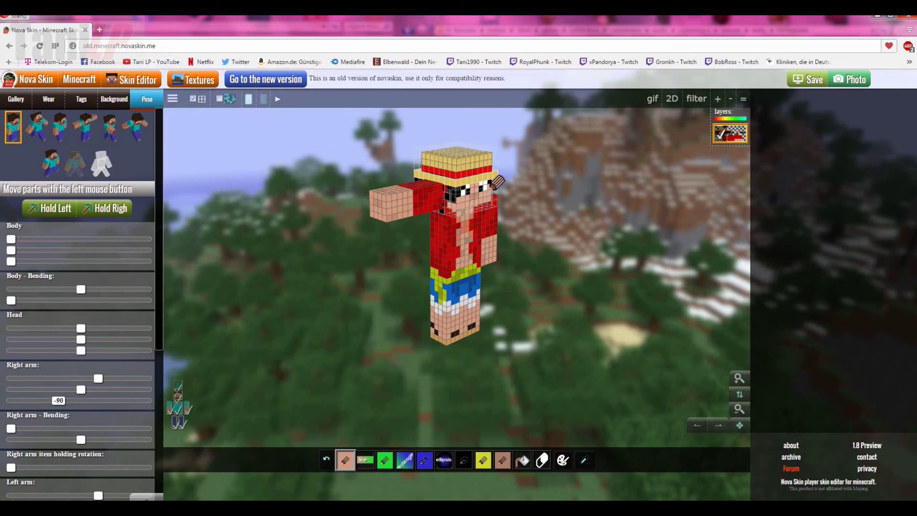
drag(377, 277, 665, 258)
click(498, 265)
click(30, 129)
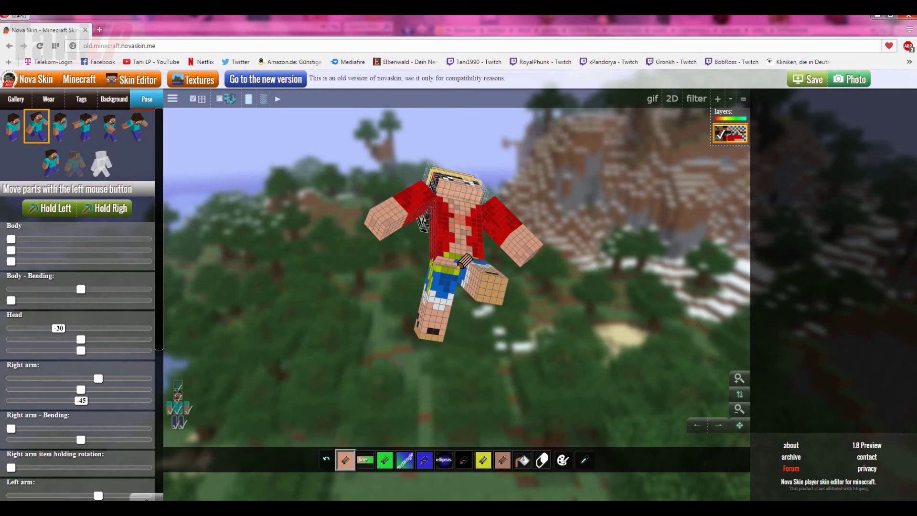
drag(562, 272, 607, 279)
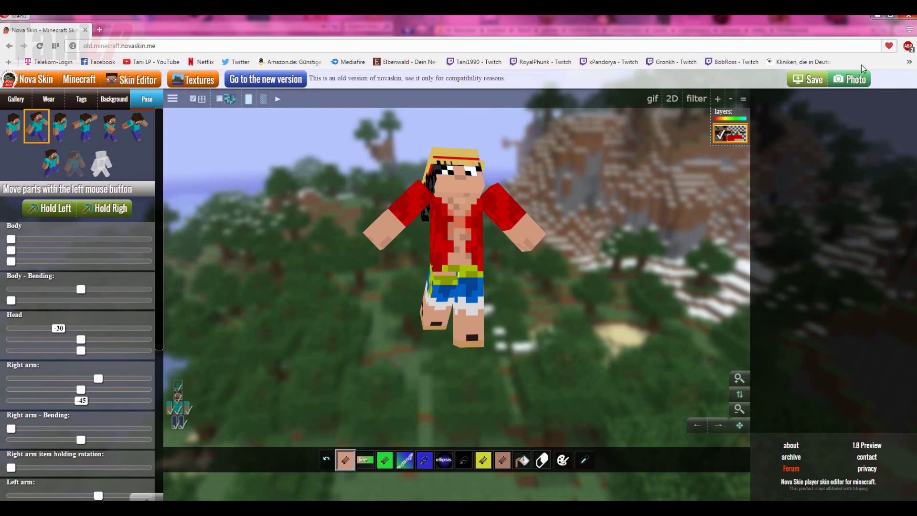
click(880, 17)
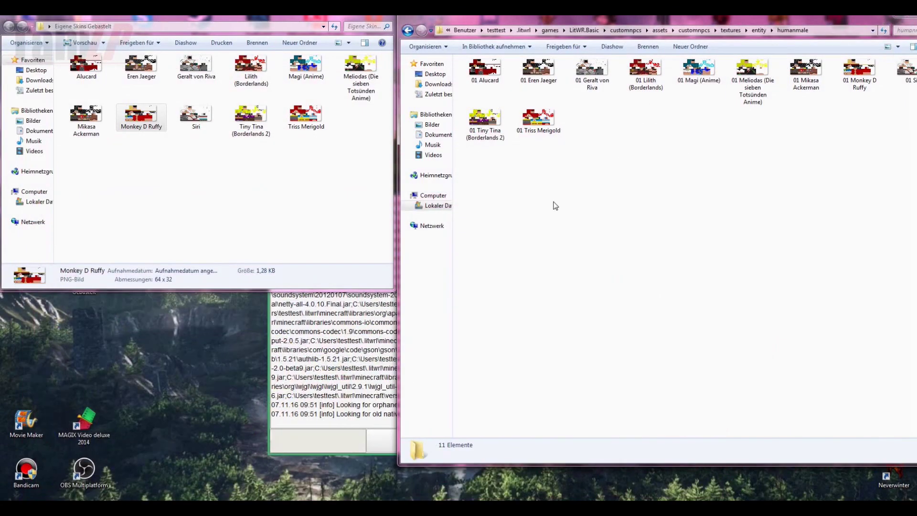